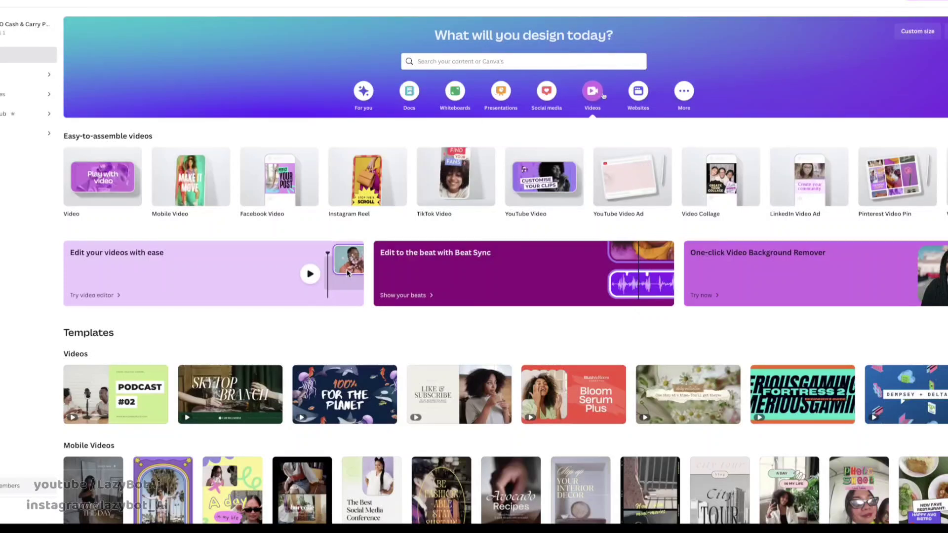
# - Create a blank YouTube Video design, open its 5.0s page timing, and switch to the Finder Video folder
pyautogui.moveTo(526, 190)
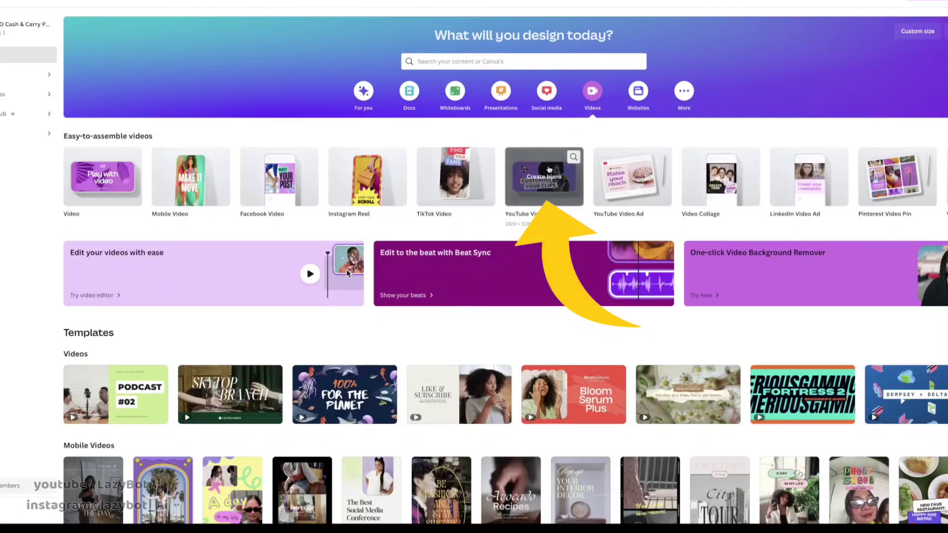
pyautogui.click(543, 195)
pyautogui.click(212, 11)
pyautogui.press('super+Tab')
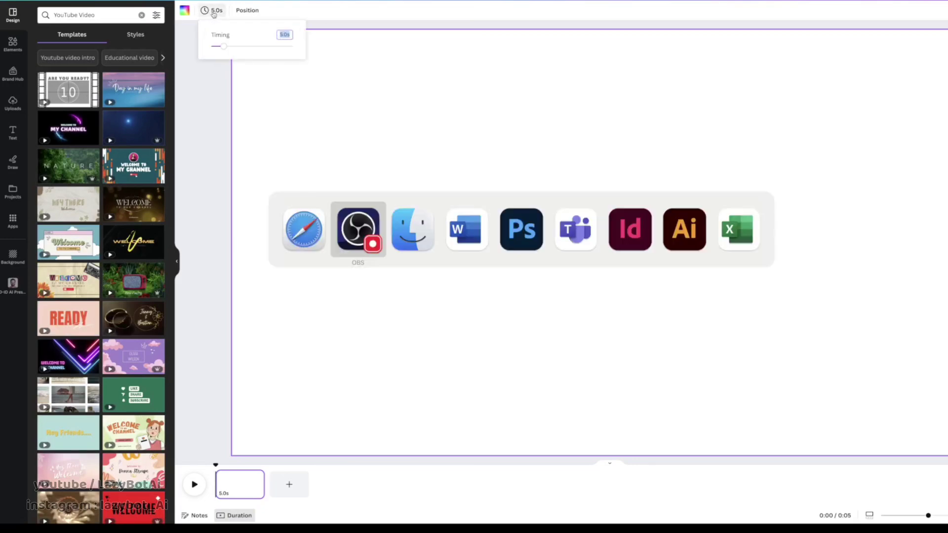
pyautogui.press('super+Tab')
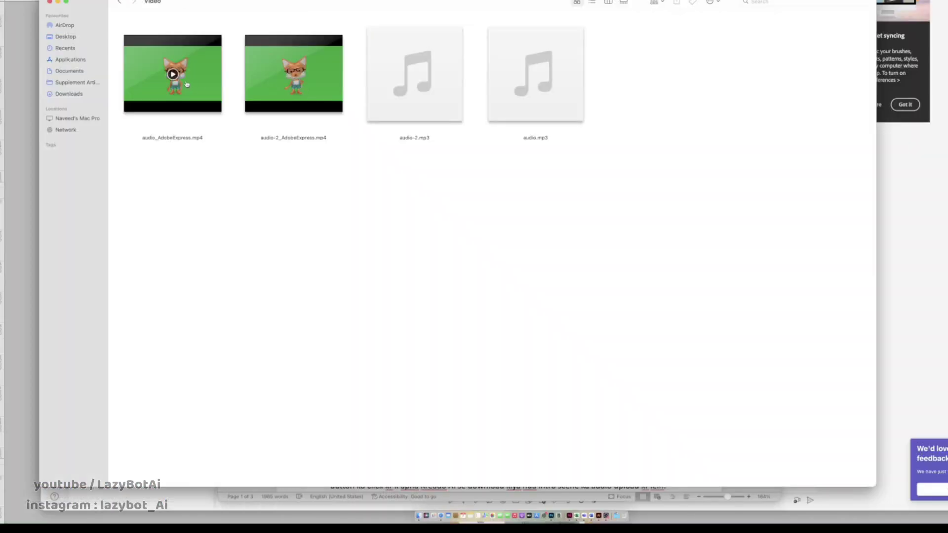
# - Quick Look the fox clip audio_AdobeExpress.mp4 (about 15 seconds), then return to Canva
pyautogui.click(200, 96)
pyautogui.press('space')
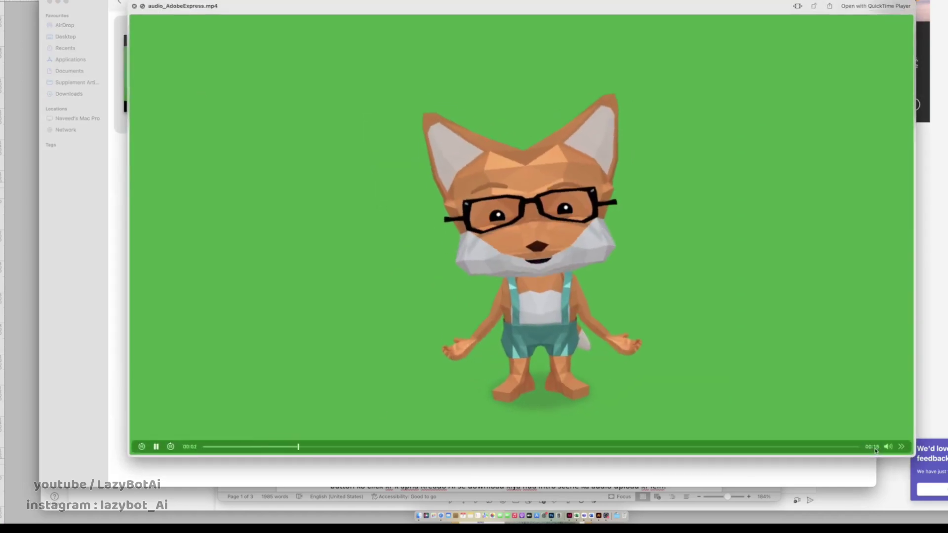
pyautogui.press('space')
pyautogui.press('super+Tab')
pyautogui.press('super+Tab')
pyautogui.press('super+Tab')
pyautogui.press('super+Tab')
pyautogui.press('super+Tab')
pyautogui.press('super+Tab')
pyautogui.press('super+Tab')
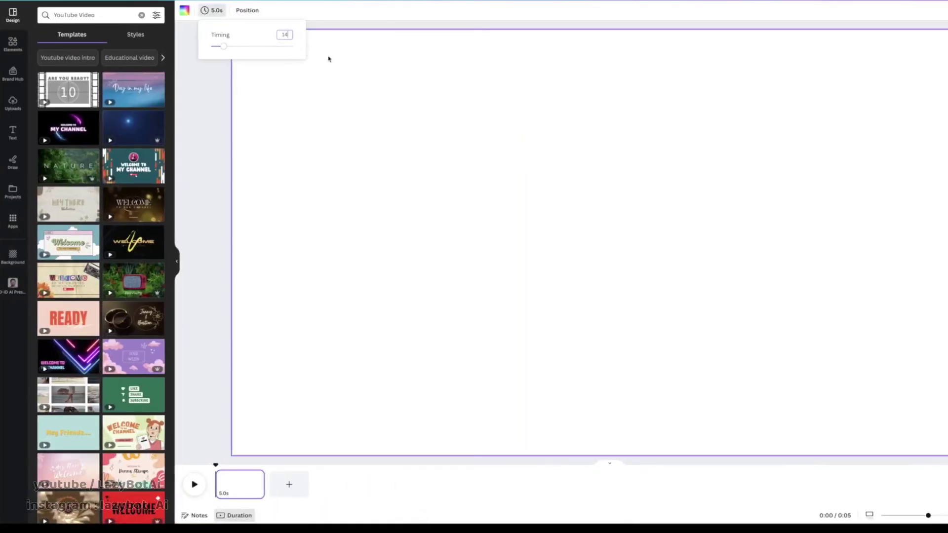
# - Set the page duration to 15.0 seconds and zoom out to see the whole page
pyautogui.press('Return')
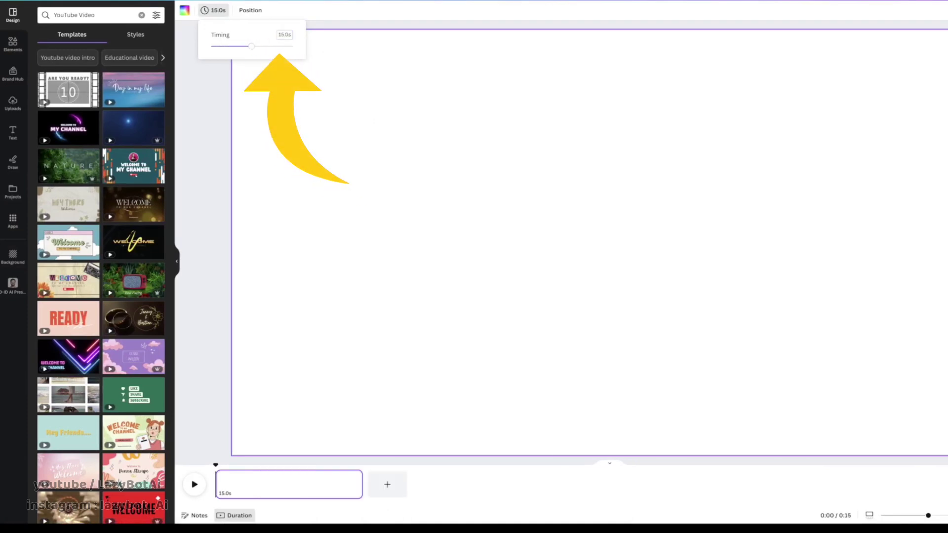
pyautogui.click(208, 308)
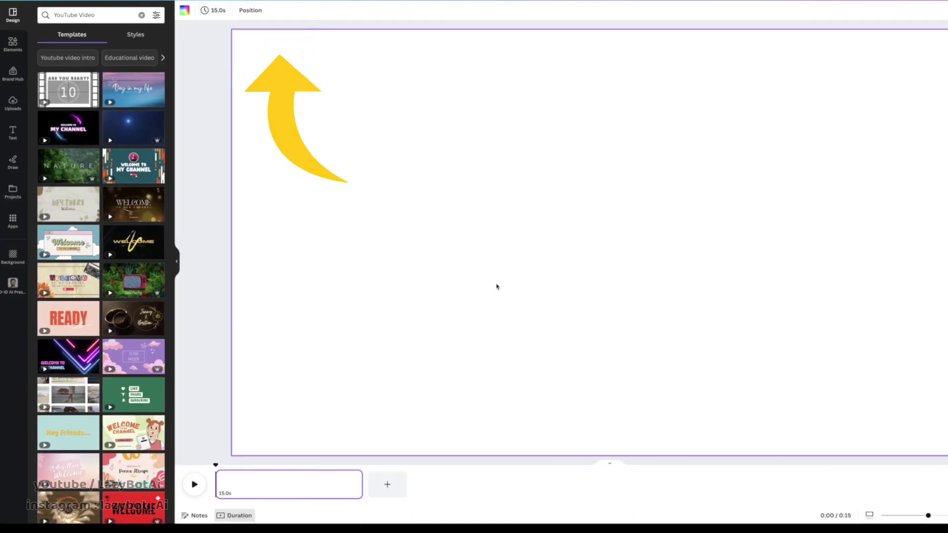
pyautogui.moveTo(928, 516); pyautogui.dragTo(925, 516)
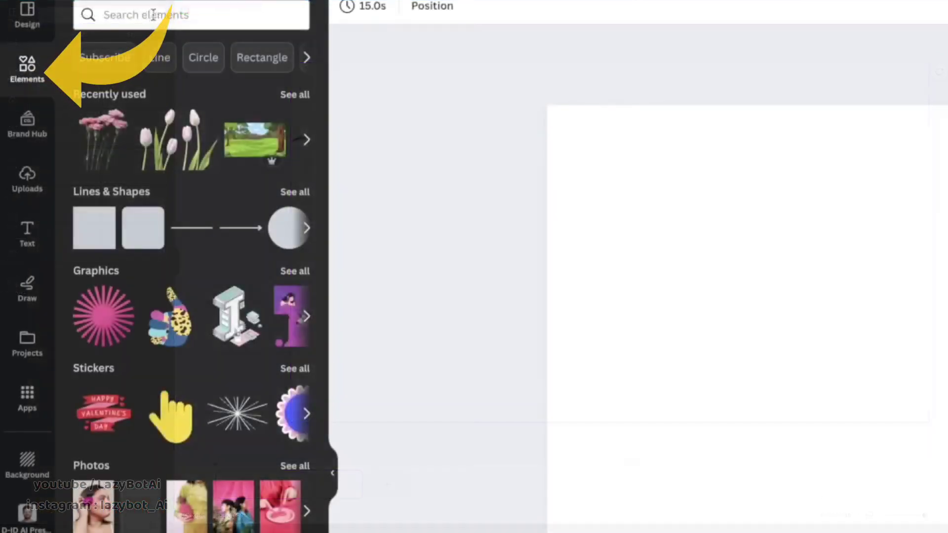
# - Search Elements for 'jungle' and browse the full list of jungle graphics
pyautogui.click(78, 15)
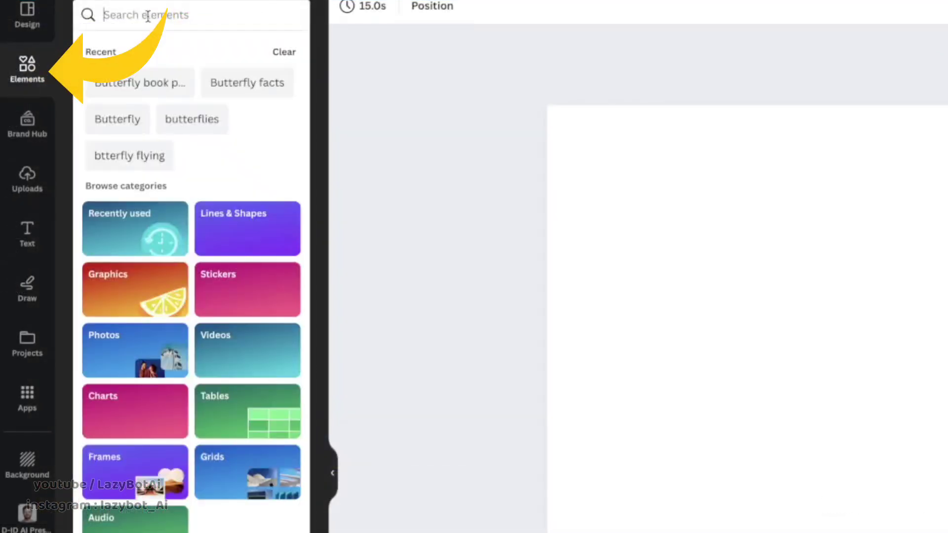
pyautogui.write('jungle')
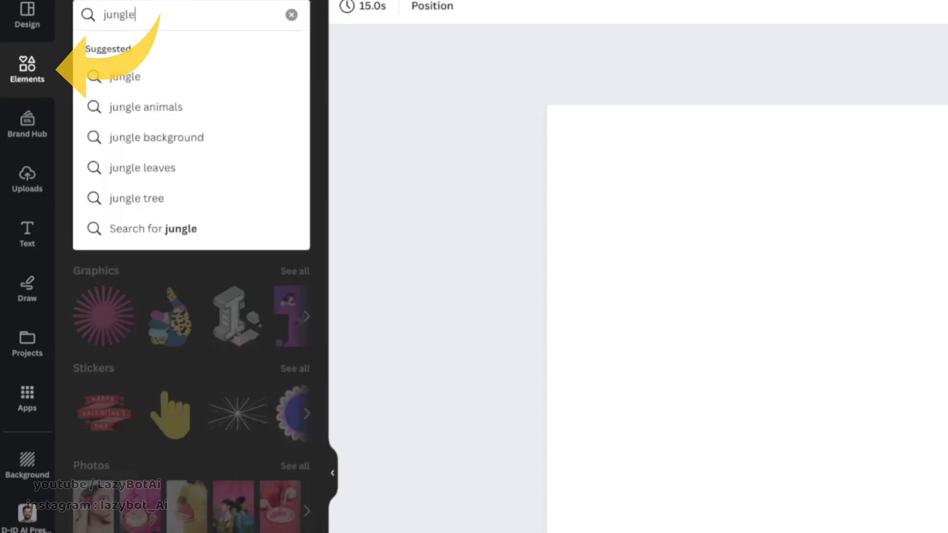
pyautogui.press('Return')
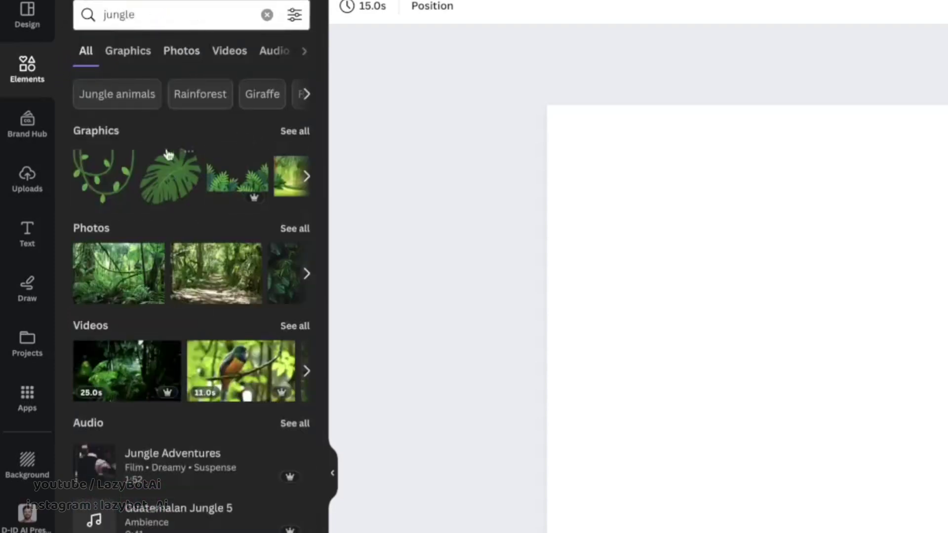
pyautogui.click(296, 132)
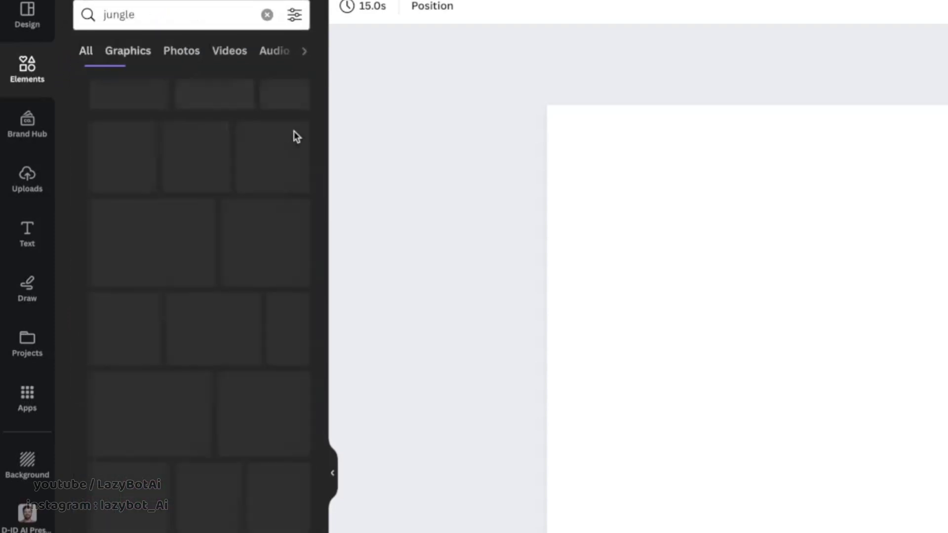
pyautogui.scroll(-10, 183, 273)
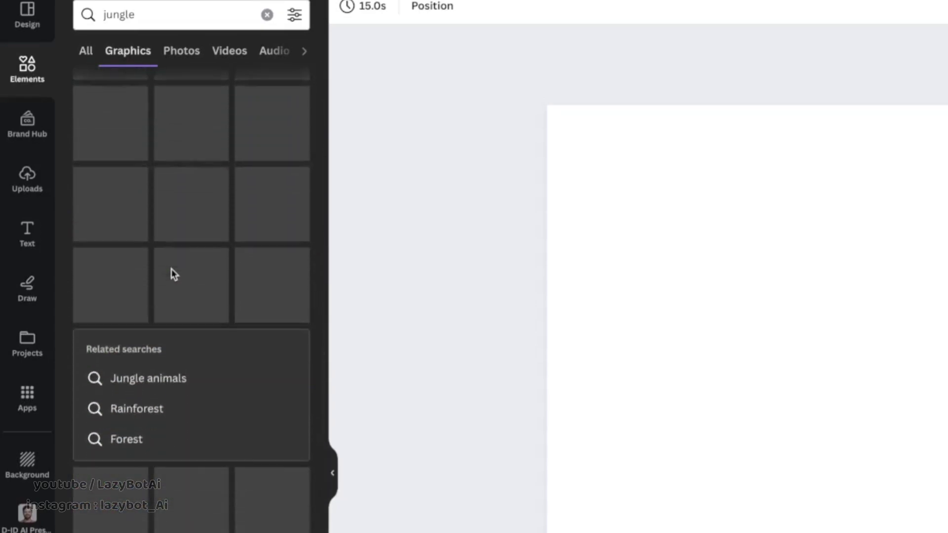
pyautogui.scroll(4, 168, 263)
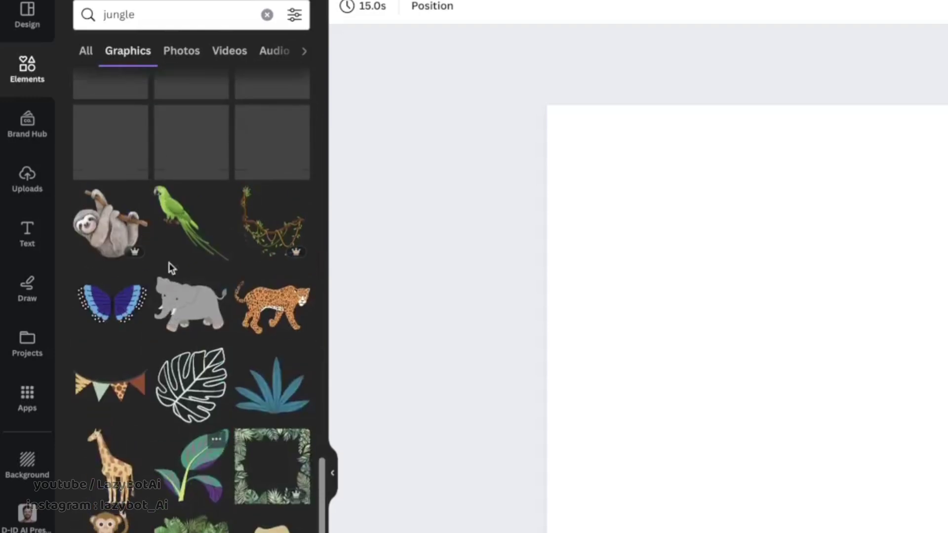
pyautogui.scroll(-15, 169, 263)
pyautogui.scroll(10, 168, 262)
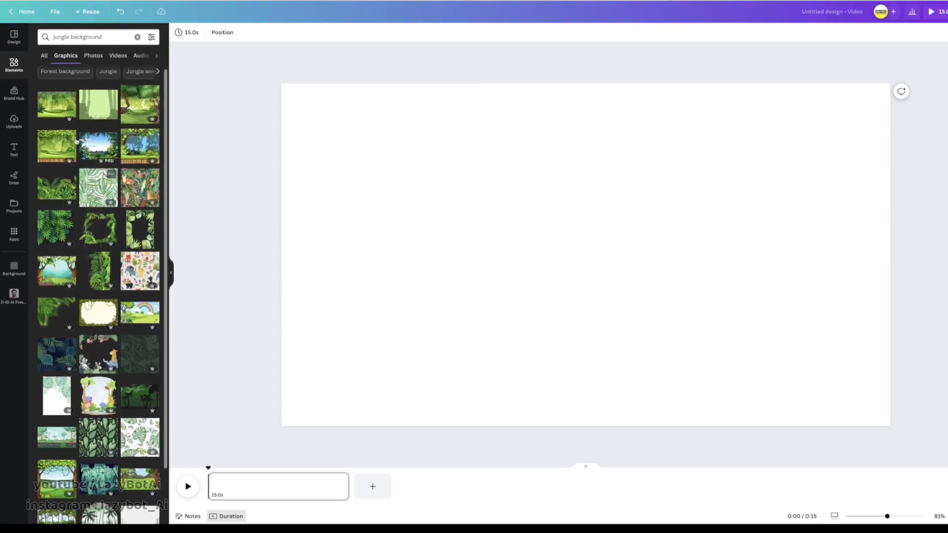
# - Insert the first green jungle illustration and set it as the page background
pyautogui.click(58, 109)
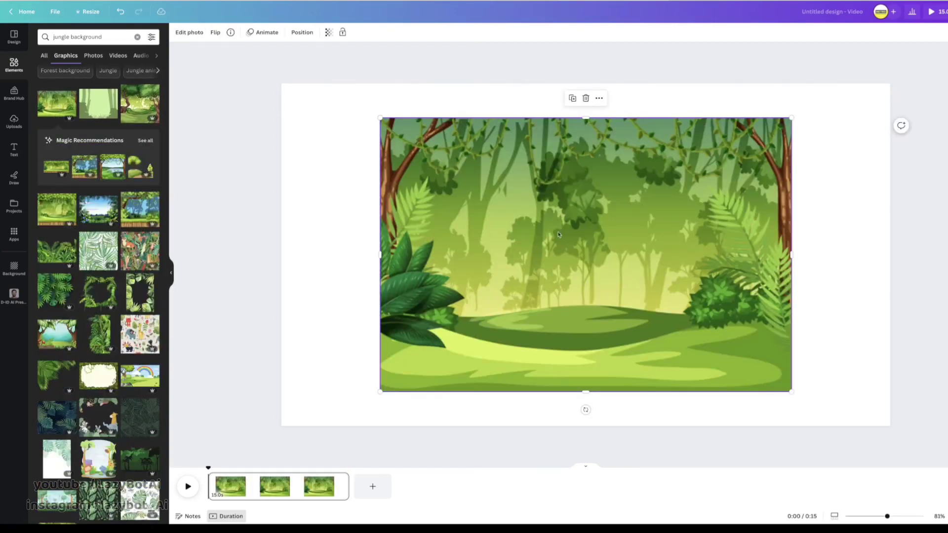
pyautogui.rightClick(563, 231)
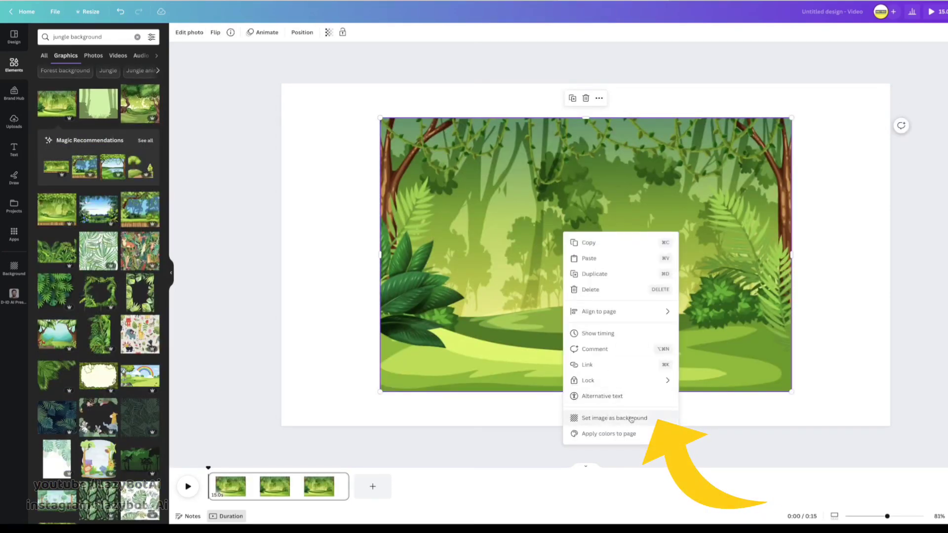
pyautogui.click(614, 418)
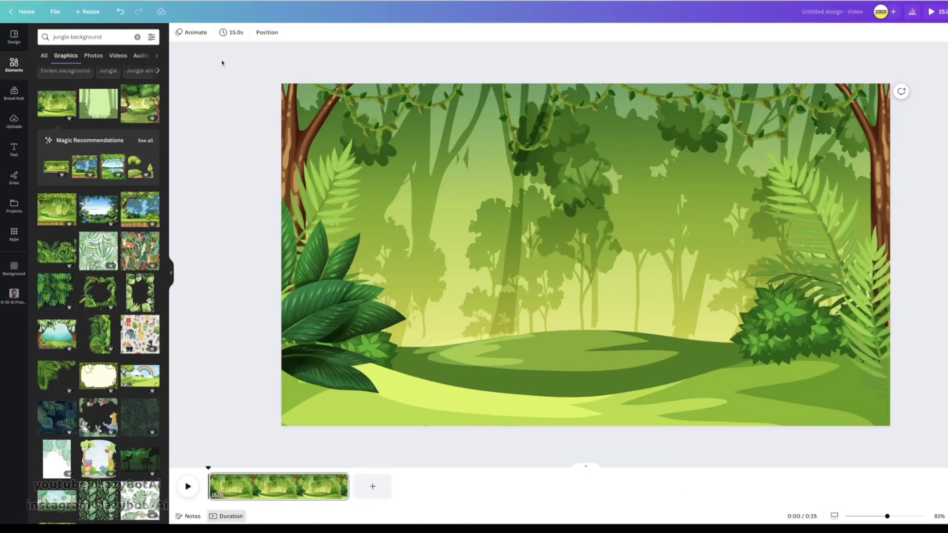
# - Search Elements for 'animated' and add a shrunken yellow bird to the jungle scene
pyautogui.tripleClick(113, 38)
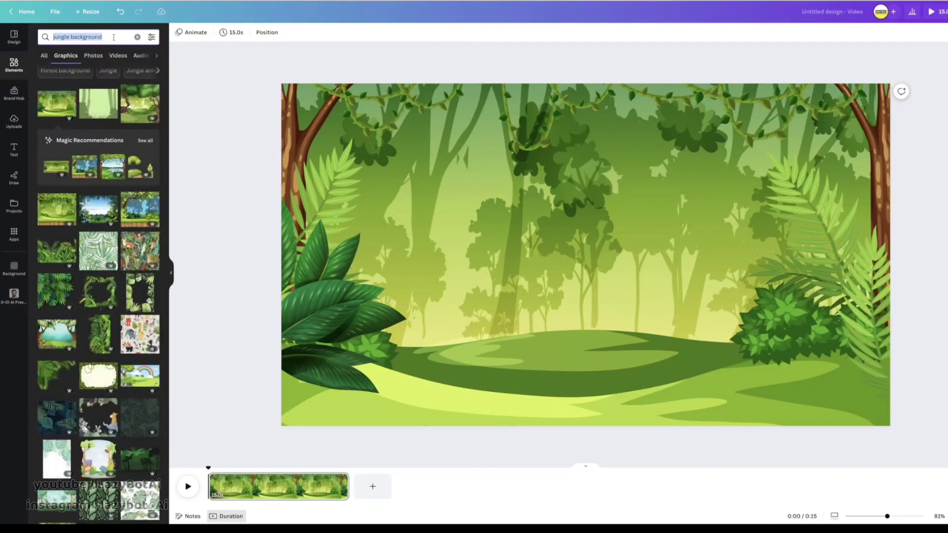
pyautogui.write('animated')
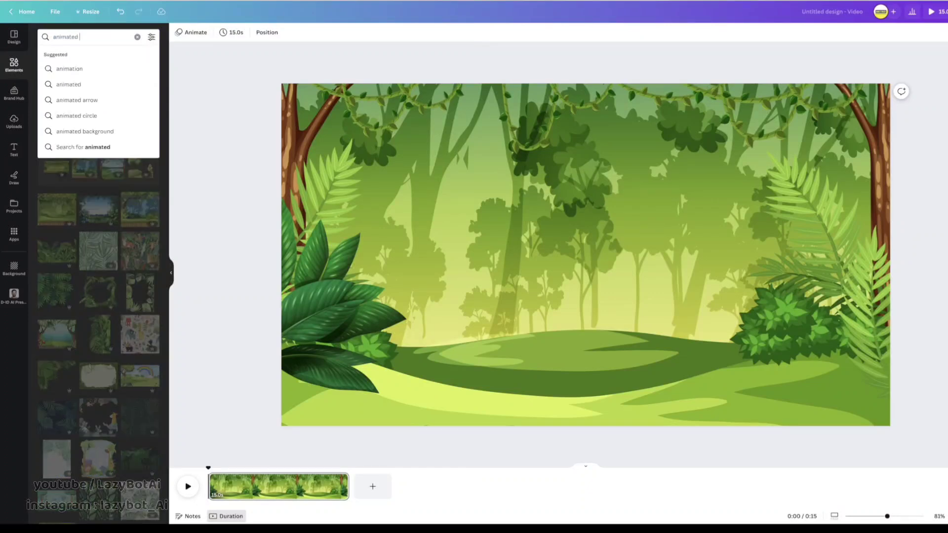
pyautogui.press('Return')
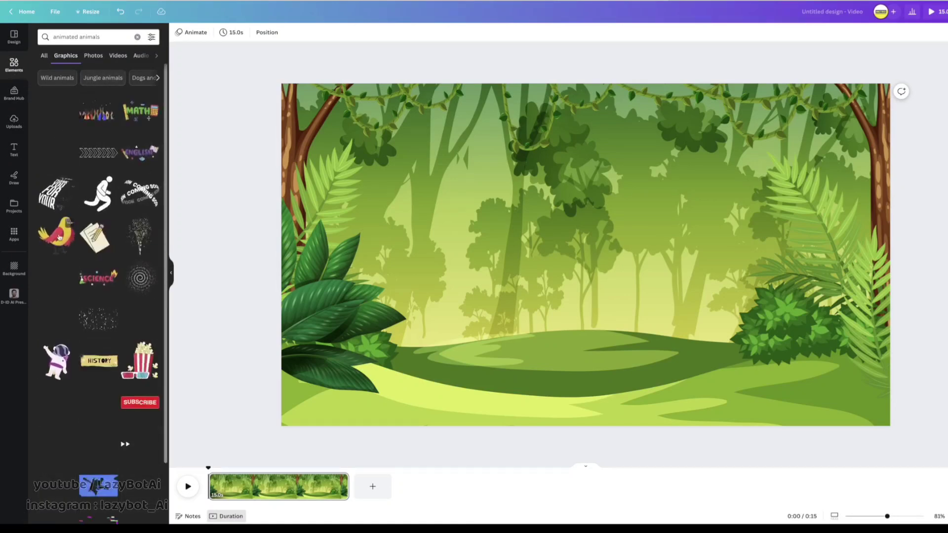
pyautogui.click(56, 235)
pyautogui.moveTo(713, 117); pyautogui.dragTo(552, 282)
pyautogui.moveTo(506, 340); pyautogui.dragTo(347, 366)
pyautogui.scroll(-5, 90, 290)
pyautogui.scroll(5, 90, 290)
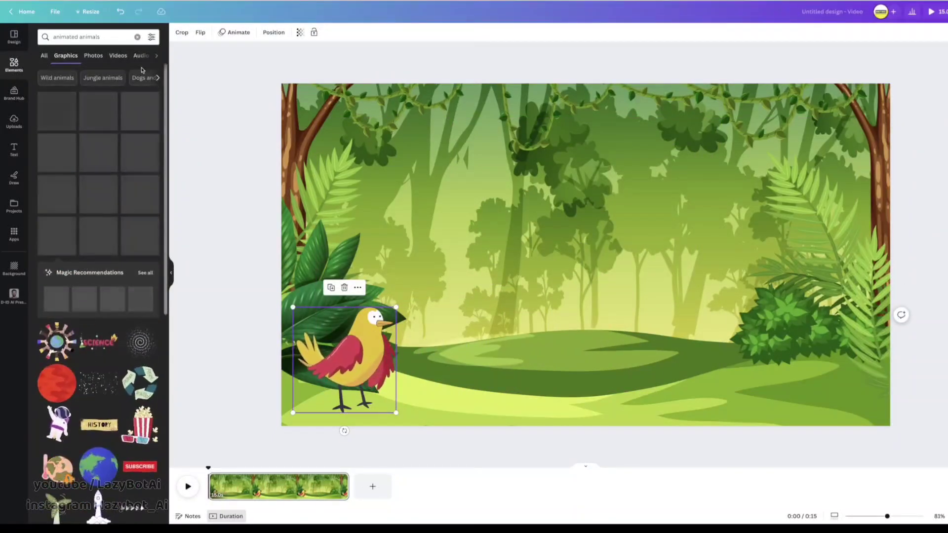
pyautogui.scroll(-5, 103, 183)
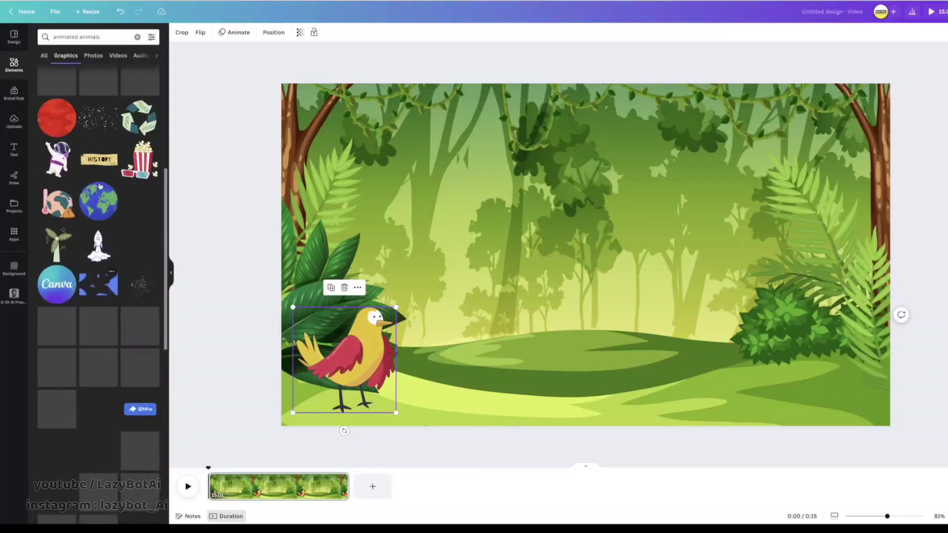
pyautogui.press('Escape')
pyautogui.scroll(5, 145, 232)
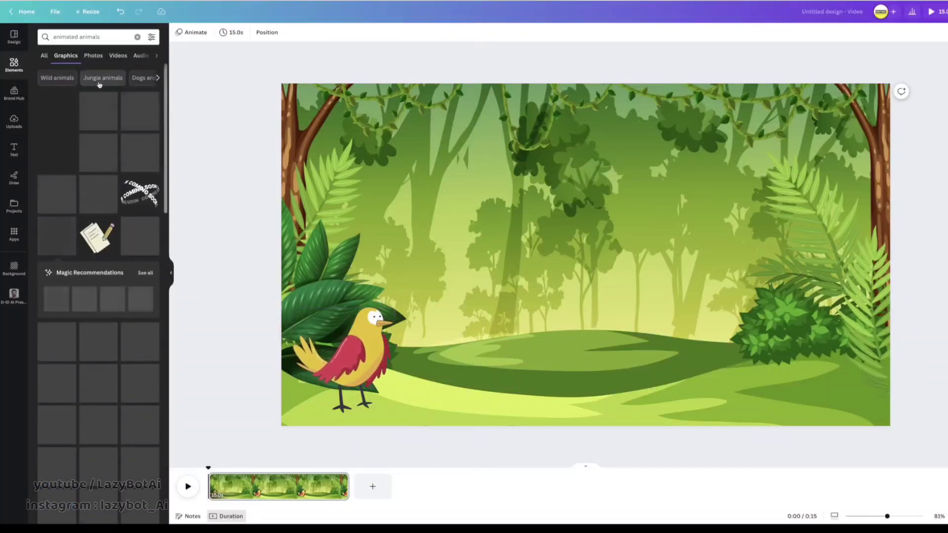
# - Add a butterfly, a bee and a sun, resizing each and placing the sun upper right
pyautogui.click(91, 301)
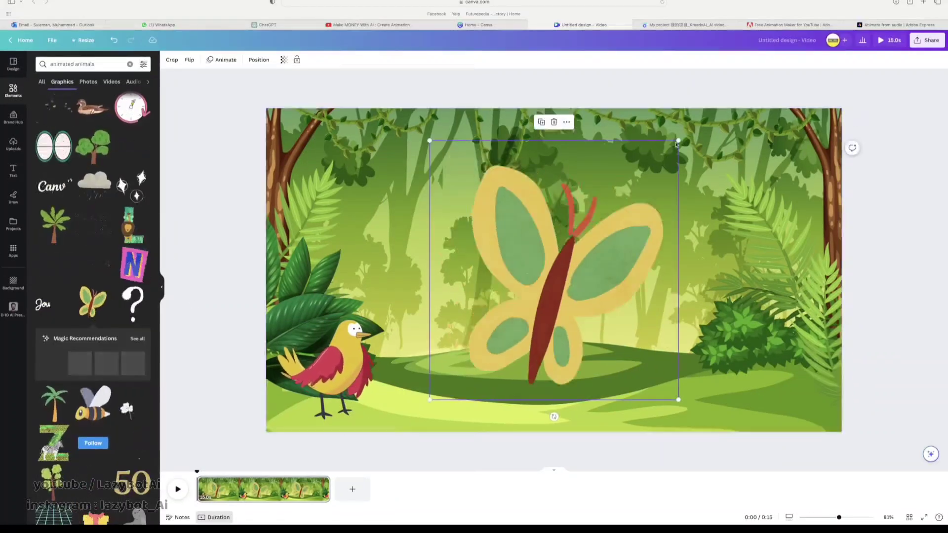
pyautogui.moveTo(679, 140); pyautogui.dragTo(536, 289)
pyautogui.moveTo(483, 345); pyautogui.dragTo(448, 178)
pyautogui.scroll(-3, 84, 327)
pyautogui.click(85, 327)
pyautogui.moveTo(681, 141); pyautogui.dragTo(521, 304)
pyautogui.moveTo(474, 352); pyautogui.dragTo(765, 191)
pyautogui.moveTo(813, 144); pyautogui.dragTo(788, 168)
pyautogui.scroll(-4, 64, 345)
pyautogui.click(55, 338)
pyautogui.moveTo(686, 142); pyautogui.dragTo(549, 274)
pyautogui.moveTo(487, 336); pyautogui.dragTo(643, 186)
pyautogui.moveTo(706, 249); pyautogui.dragTo(678, 219)
# - Search for animated tree graphics and dismiss the unexpected shut-down prompt
pyautogui.click(101, 64)
pyautogui.press('BackSpace')
pyautogui.press('BackSpace')
pyautogui.press('BackSpace')
pyautogui.press('BackSpace')
pyautogui.press('BackSpace')
pyautogui.press('BackSpace')
pyautogui.press('BackSpace')
pyautogui.write('trees')
pyautogui.press('Return')
pyautogui.click(108, 64)
pyautogui.press('BackSpace')
pyautogui.press('Return')
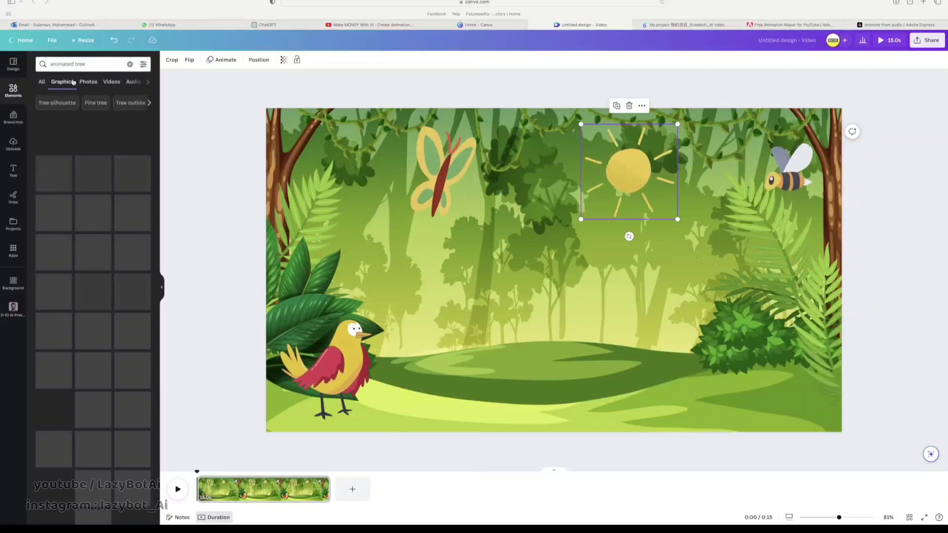
pyautogui.click(496, 157)
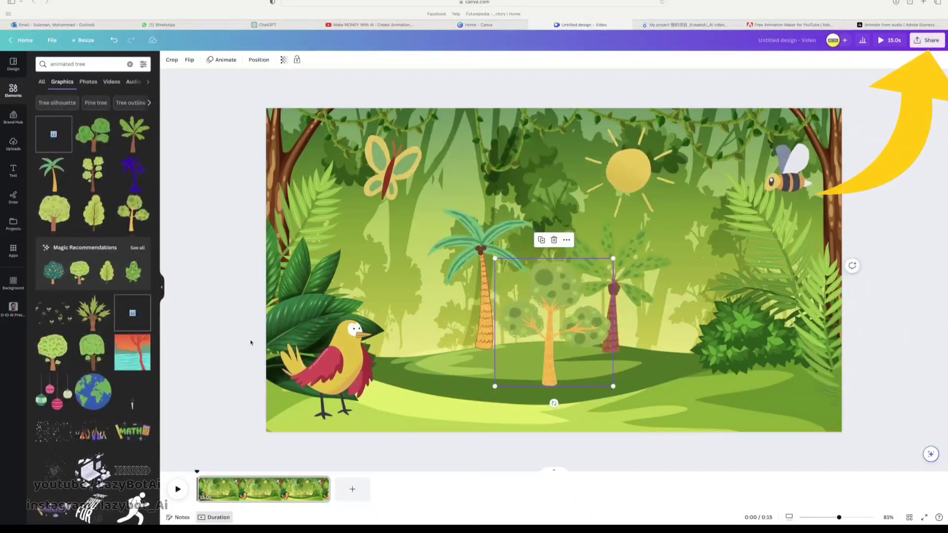
# - Deselect the trees and bring up the Download panel's file type choices
pyautogui.click(251, 343)
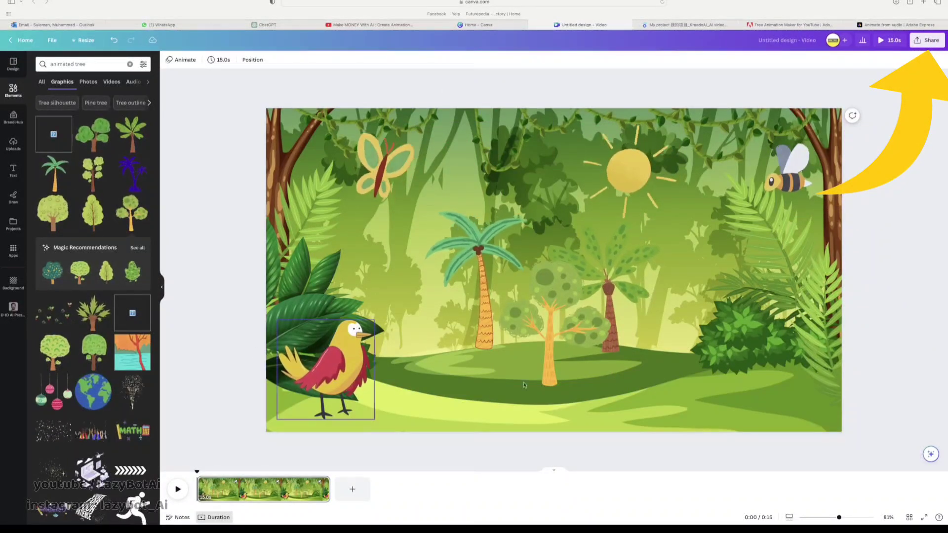
pyautogui.click(928, 40)
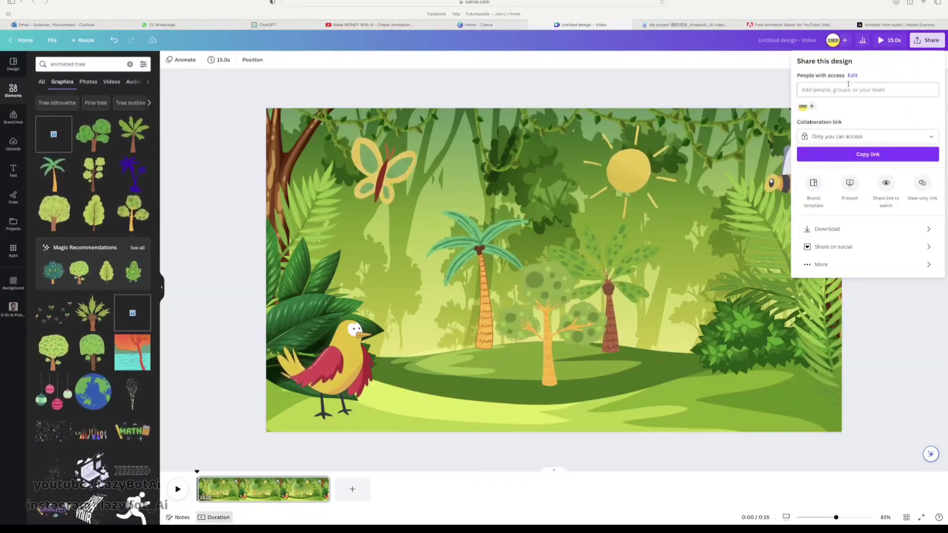
pyautogui.click(862, 229)
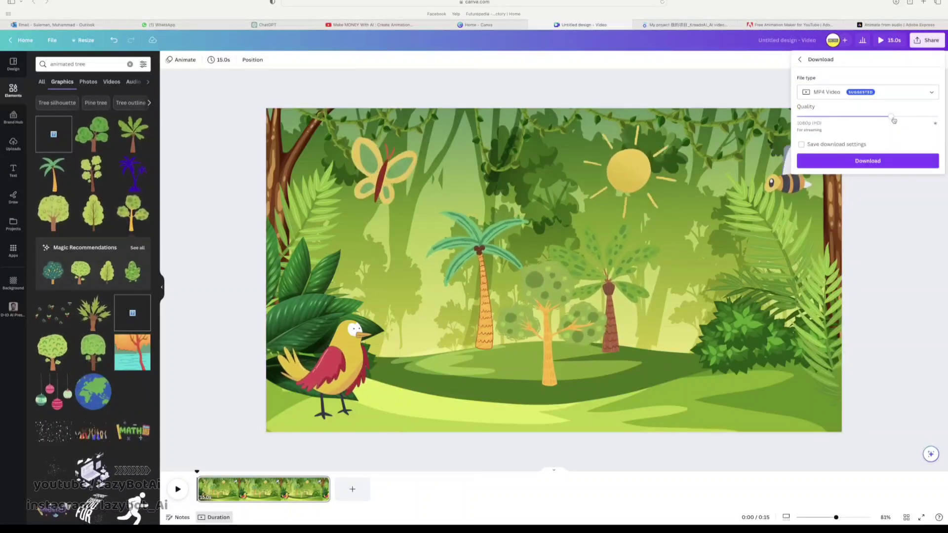
pyautogui.click(845, 92)
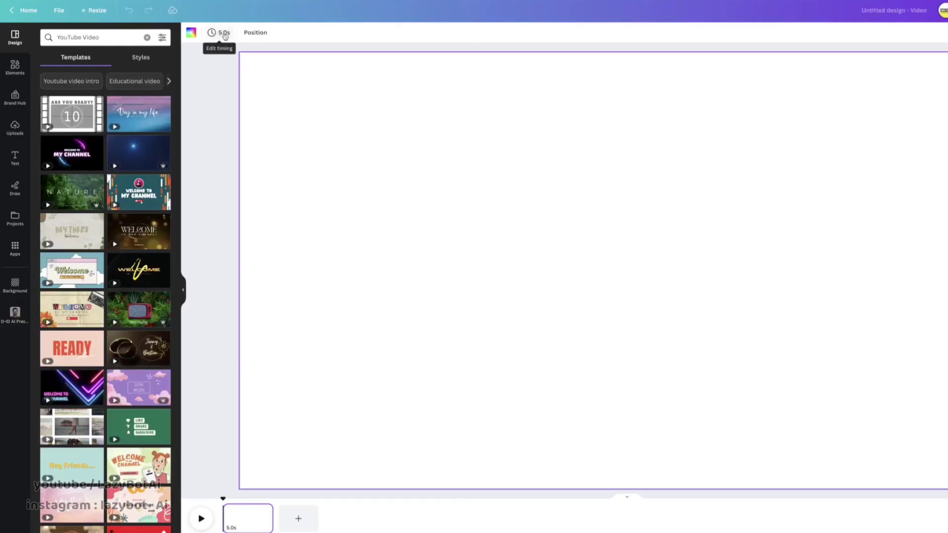
# - Preview the second fox clip audio-2_AdobeExpress.mp4 in Finder, then return to Canva
pyautogui.press('super+Tab')
pyautogui.press('super+Tab')
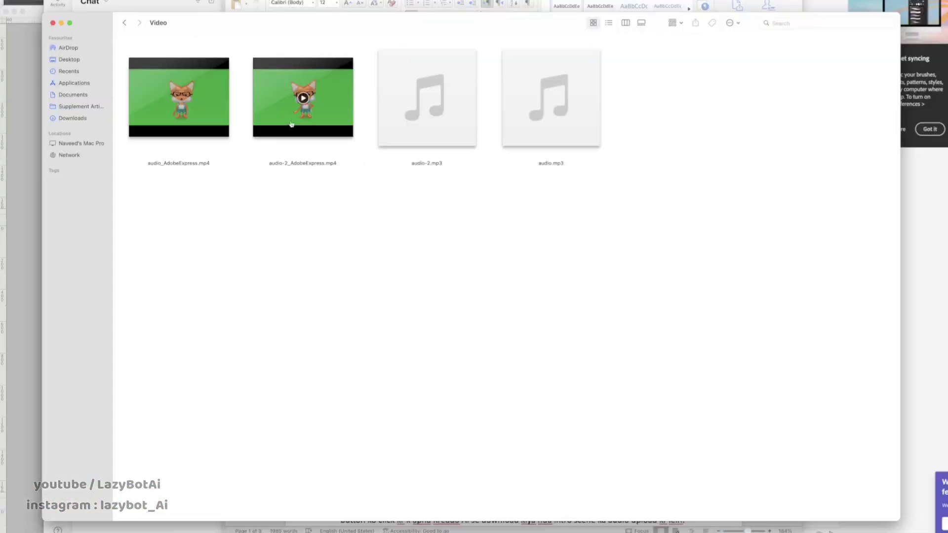
pyautogui.click(291, 124)
pyautogui.press('space')
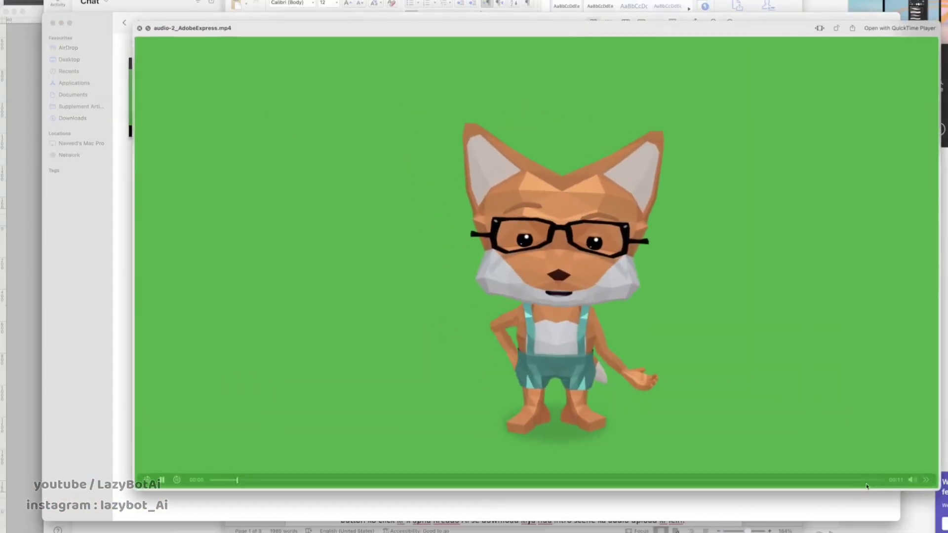
pyautogui.press('space')
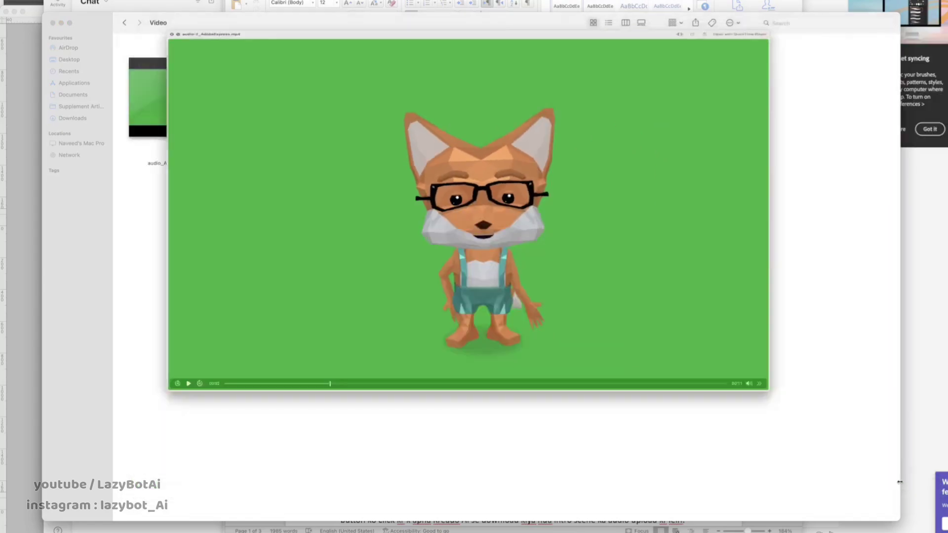
pyautogui.press('super+Tab')
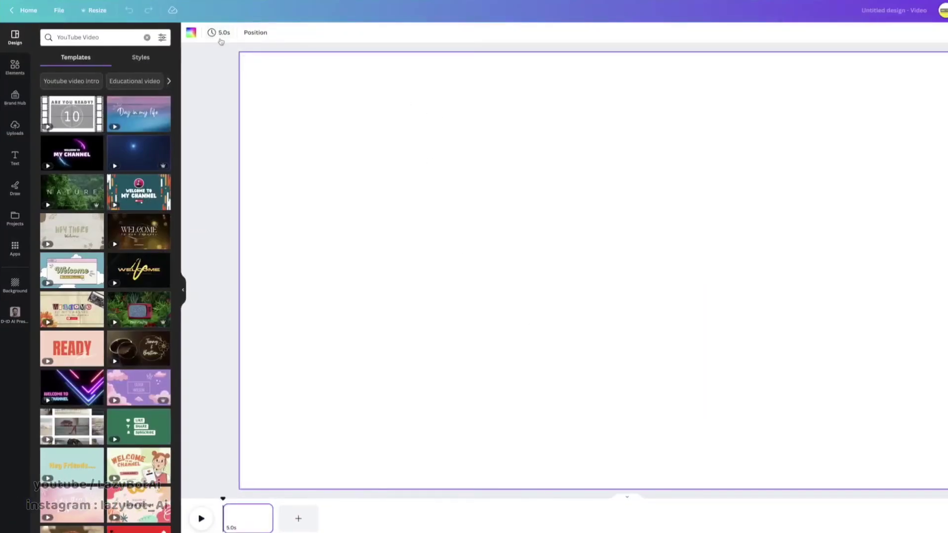
# - Set the first page's duration to 11 seconds
pyautogui.click(222, 34)
pyautogui.press('Return')
pyautogui.click(232, 186)
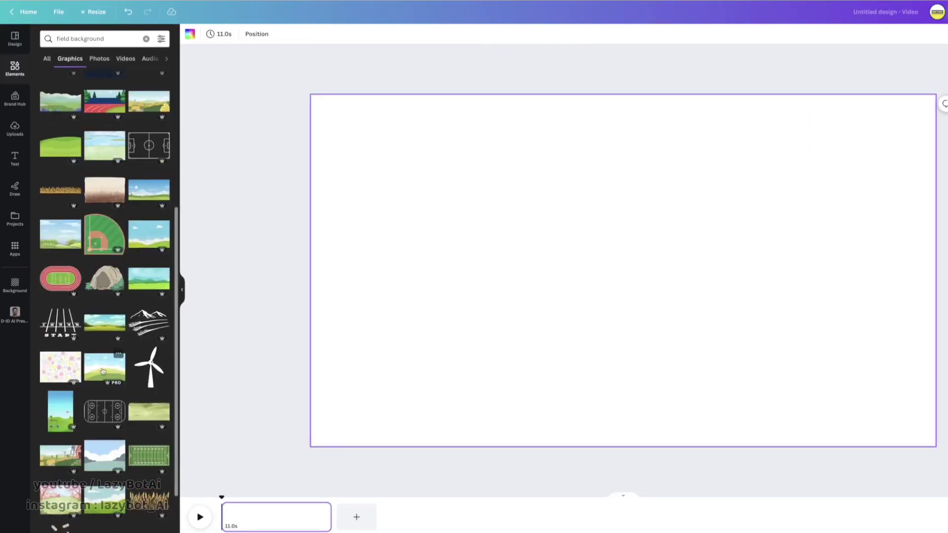
# - Add a sunny green field graphic and set it as the page background
pyautogui.scroll(-2, 103, 371)
pyautogui.scroll(7, 103, 376)
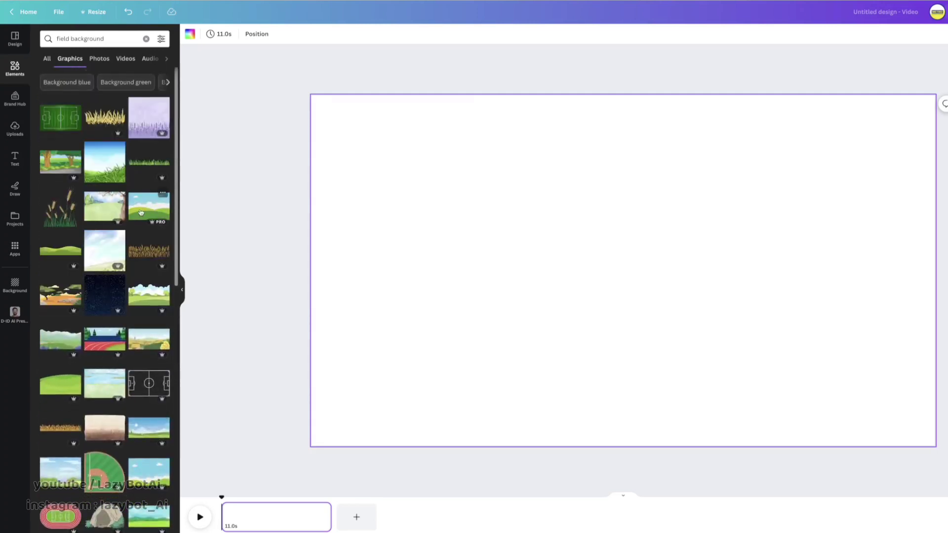
pyautogui.scroll(-3, 141, 213)
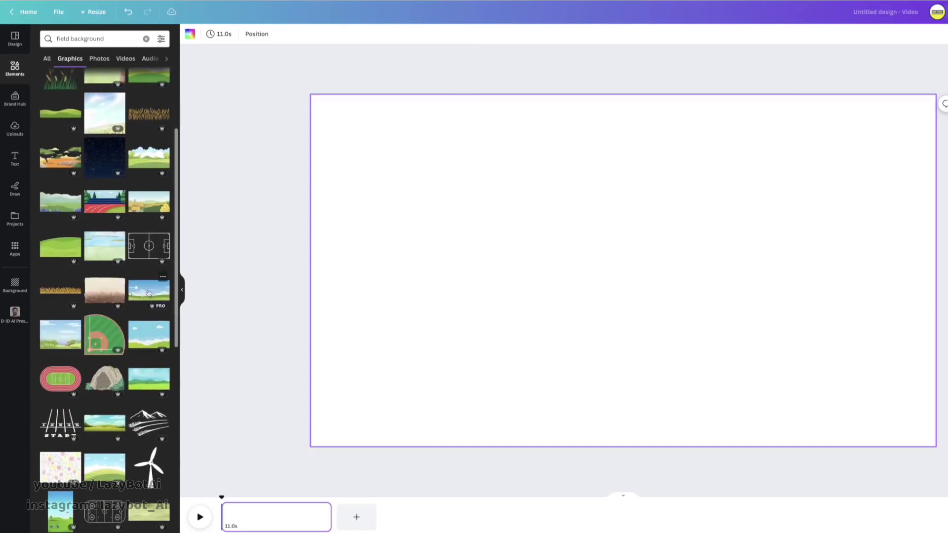
pyautogui.click(149, 293)
pyautogui.rightClick(540, 275)
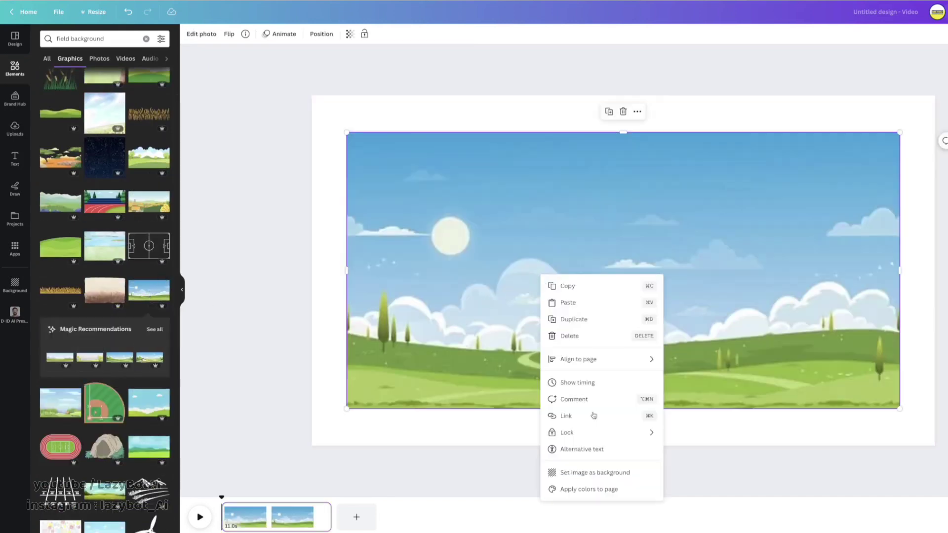
pyautogui.click(610, 474)
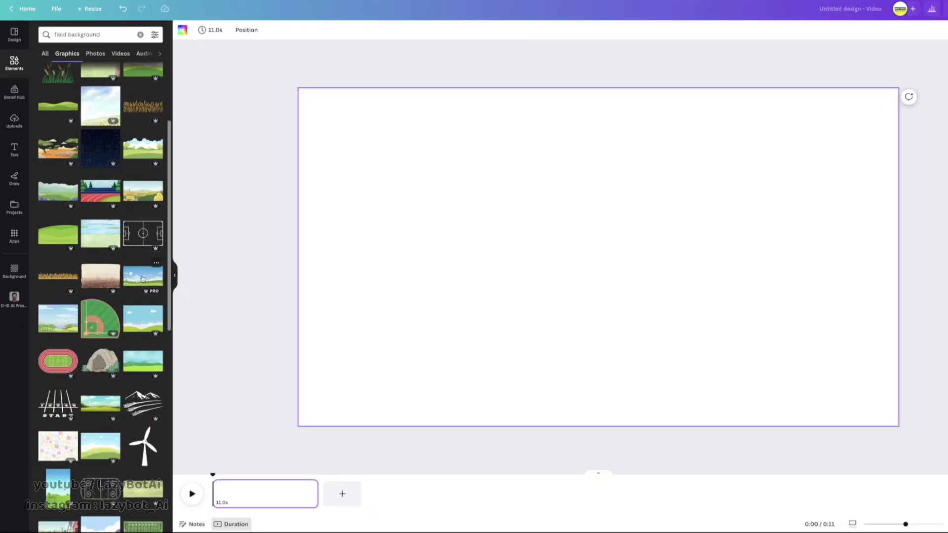
pyautogui.click(144, 280)
pyautogui.rightClick(520, 262)
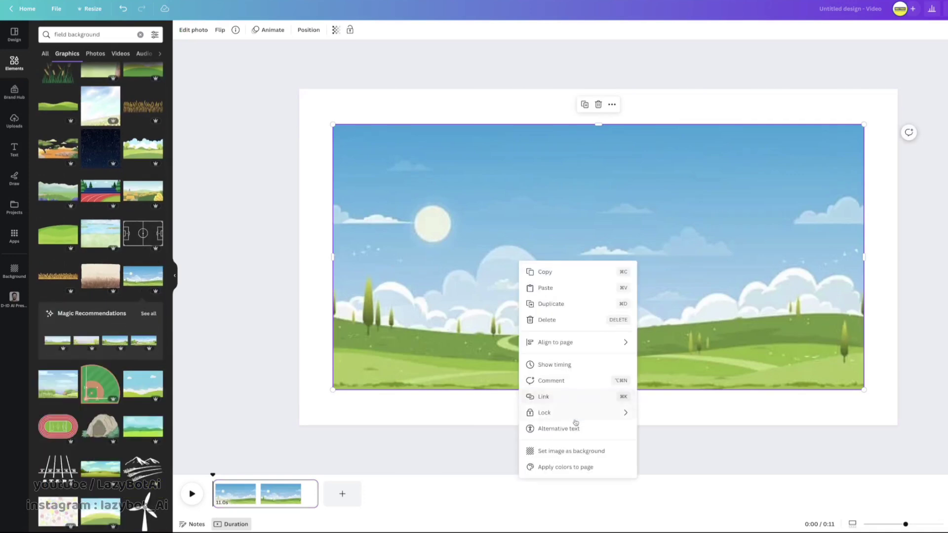
pyautogui.click(586, 453)
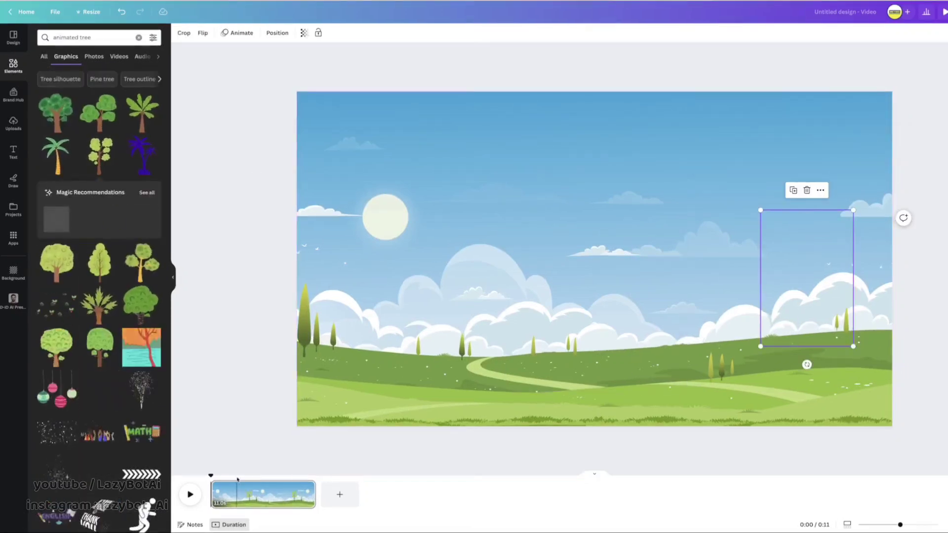
# - Add a palm tree to the field scene, shrink it and move it left
pyautogui.click(141, 113)
pyautogui.moveTo(617, 227); pyautogui.dragTo(596, 256)
pyautogui.moveTo(542, 316); pyautogui.dragTo(453, 287)
pyautogui.moveTo(508, 227); pyautogui.dragTo(487, 251)
pyautogui.moveTo(442, 309); pyautogui.dragTo(450, 304)
pyautogui.scroll(-5, 123, 320)
# - Place a shrunken bird beside the right-hand tree, shift that tree, and add a large palm
pyautogui.click(141, 340)
pyautogui.moveTo(725, 124); pyautogui.dragTo(495, 358)
pyautogui.moveTo(483, 374); pyautogui.dragTo(777, 329)
pyautogui.click(237, 276)
pyautogui.scroll(-6, 99, 321)
pyautogui.scroll(15, 80, 345)
pyautogui.moveTo(811, 256); pyautogui.dragTo(733, 255)
pyautogui.click(237, 198)
pyautogui.click(88, 38)
pyautogui.click(56, 154)
pyautogui.click(207, 167)
# - Search Elements for 'animated animal' and filter the results to graphics
pyautogui.click(138, 38)
pyautogui.click(106, 37)
pyautogui.write('animated animal')
pyautogui.press('Return')
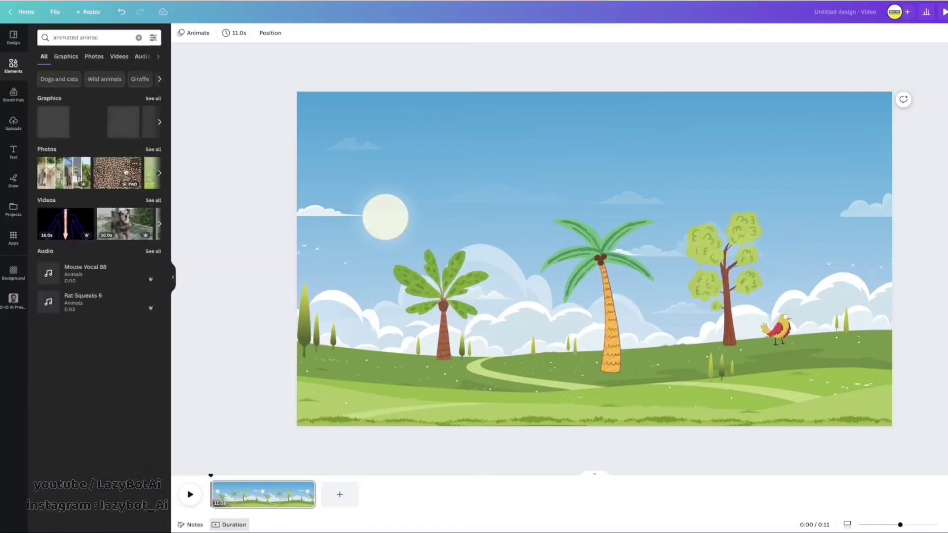
pyautogui.click(66, 57)
pyautogui.scroll(-15, 107, 237)
# - Search 'lion' and add the orange lion, shrunk into the lower-left corner
pyautogui.click(139, 37)
pyautogui.write('lion')
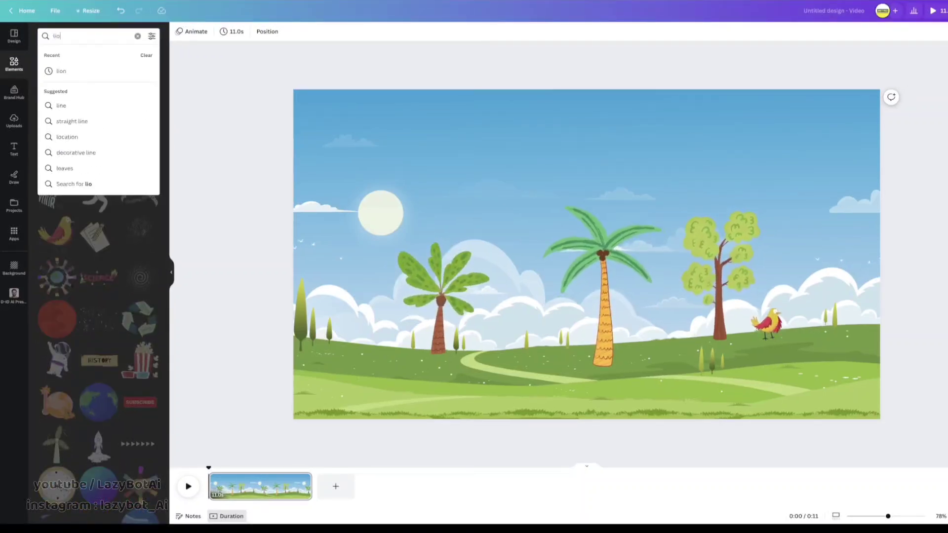
pyautogui.press('Return')
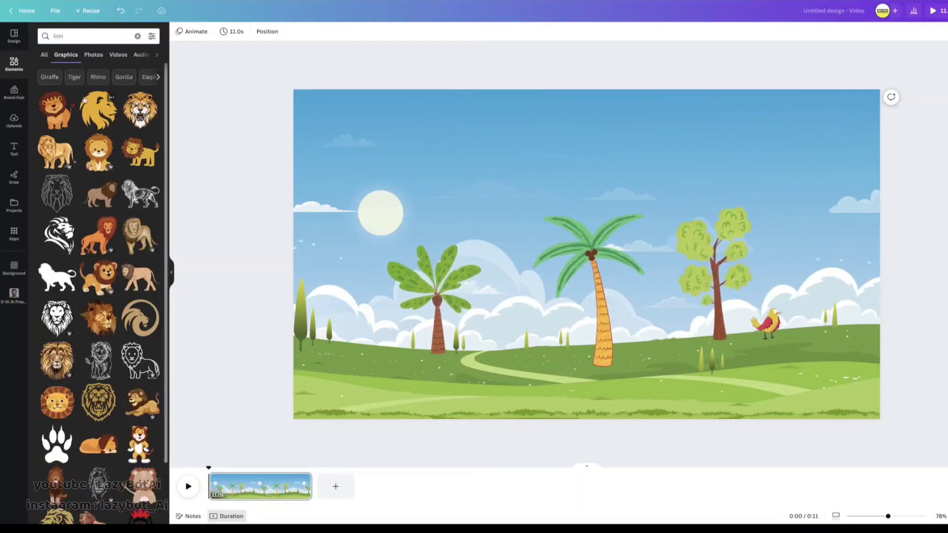
pyautogui.click(101, 236)
pyautogui.moveTo(650, 187); pyautogui.dragTo(339, 352)
pyautogui.click(226, 147)
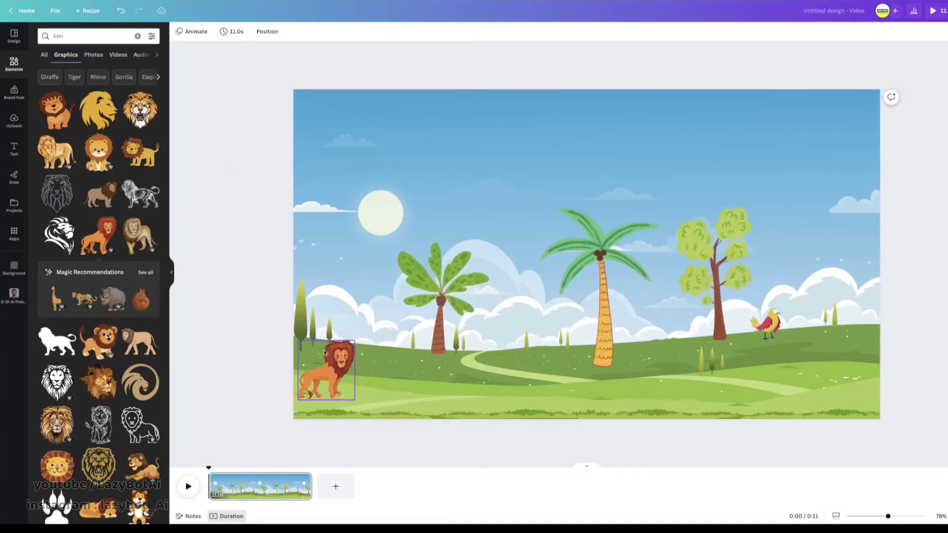
pyautogui.click(326, 353)
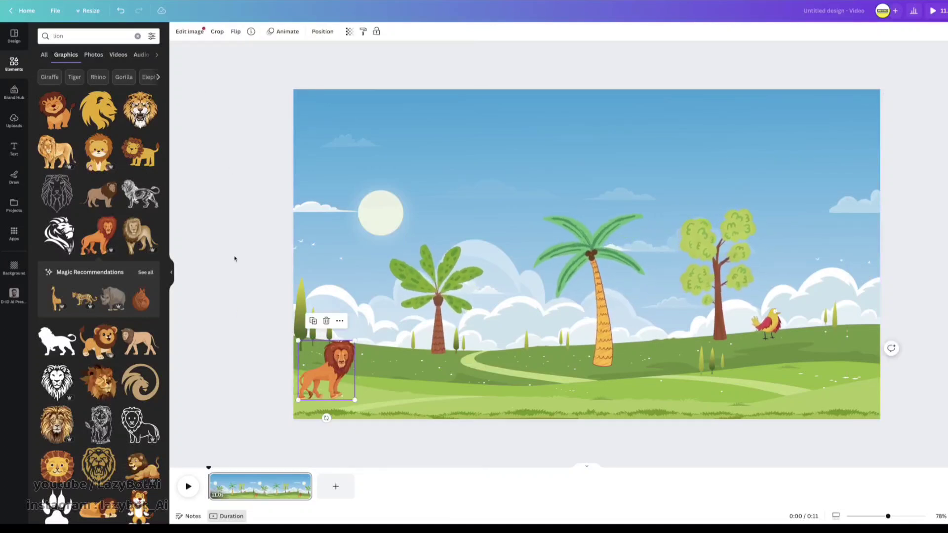
# - Record a custom motion path walking the lion right across the field, then add a blank second page
pyautogui.click(279, 33)
pyautogui.click(56, 64)
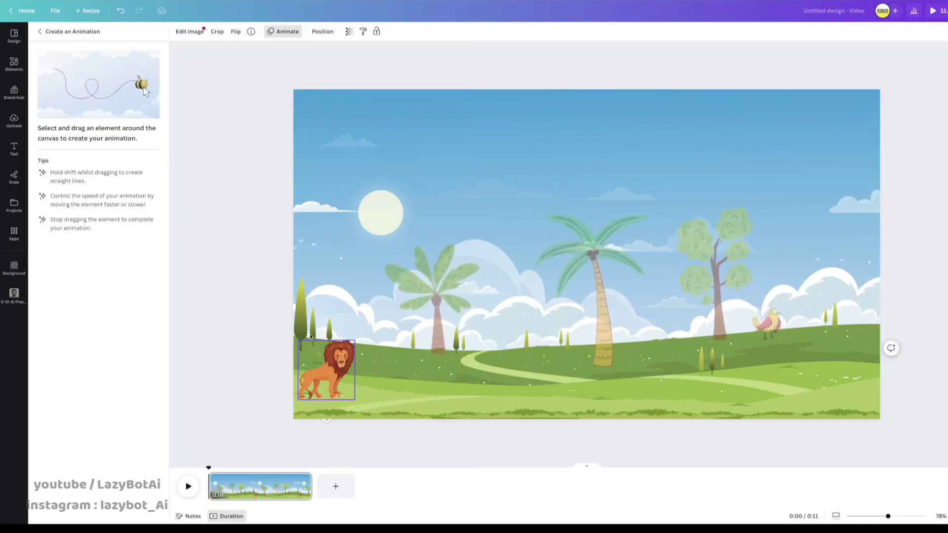
pyautogui.moveTo(332, 365)
pyautogui.mouseDown()
pyautogui.moveTo(435, 354)
pyautogui.moveTo(487, 365)
pyautogui.moveTo(518, 348)
pyautogui.moveTo(608, 356)
pyautogui.mouseUp()
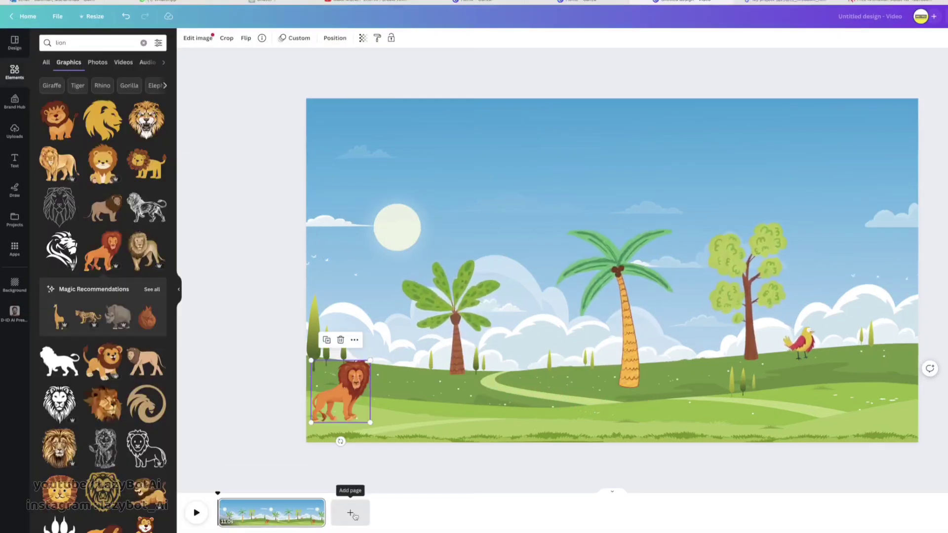
pyautogui.click(352, 513)
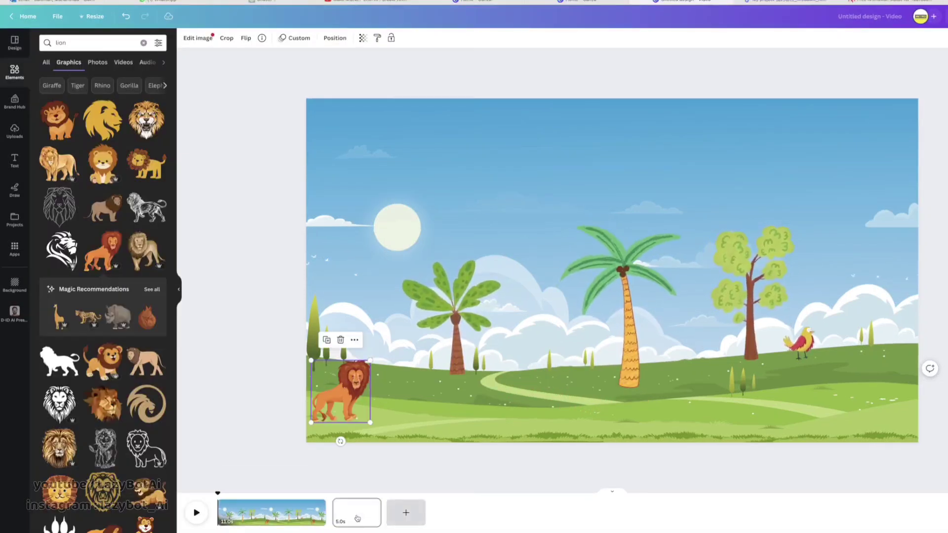
# - Search Videos for 'lion roaring' and add the standing-lion clip to page two
pyautogui.doubleClick(93, 43)
pyautogui.write('lion roaring')
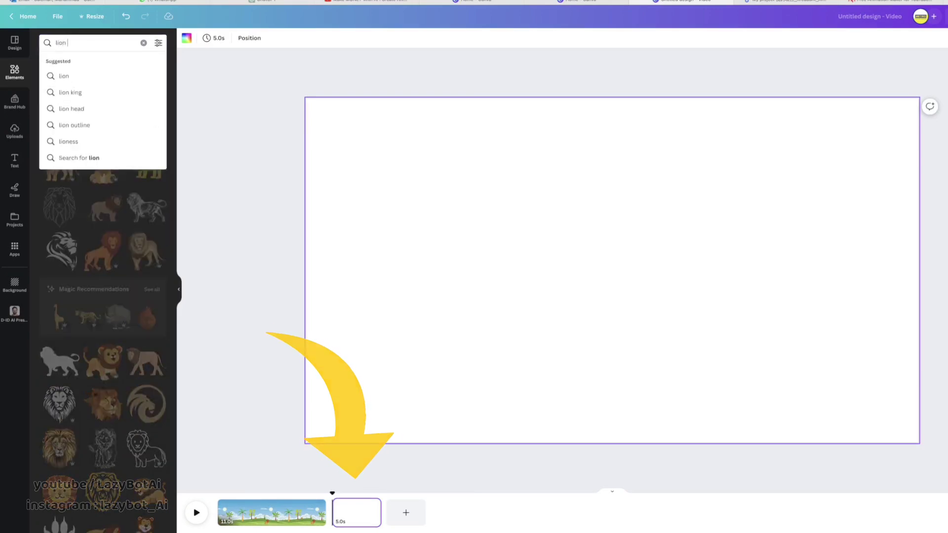
pyautogui.press('Return')
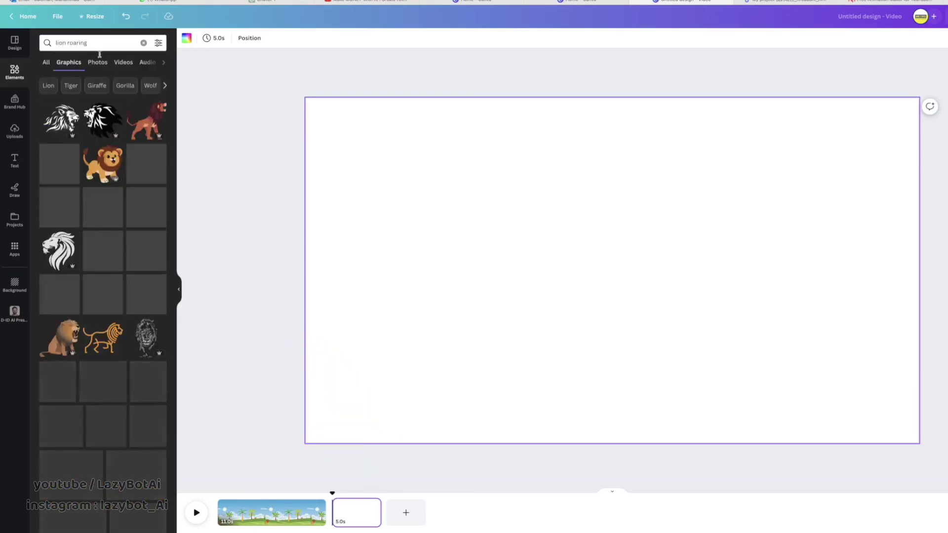
pyautogui.click(123, 62)
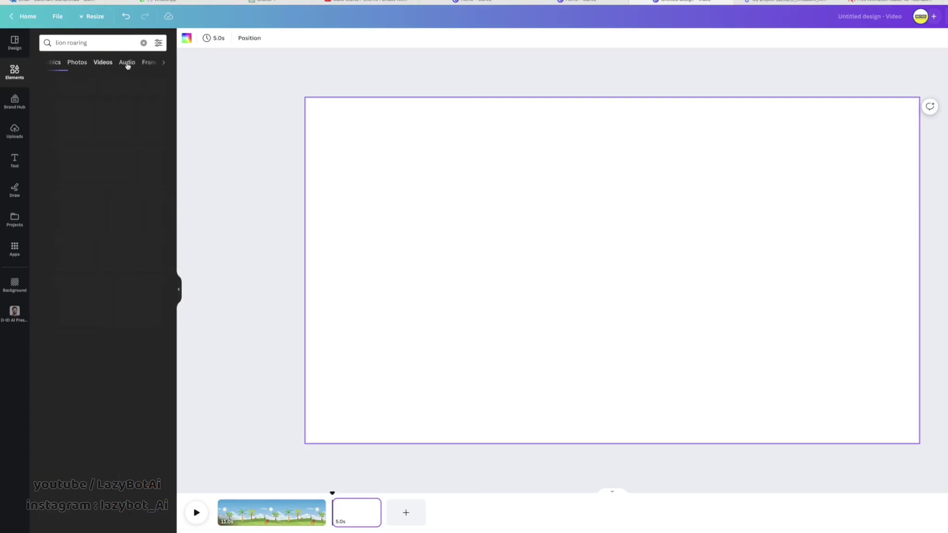
pyautogui.click(135, 156)
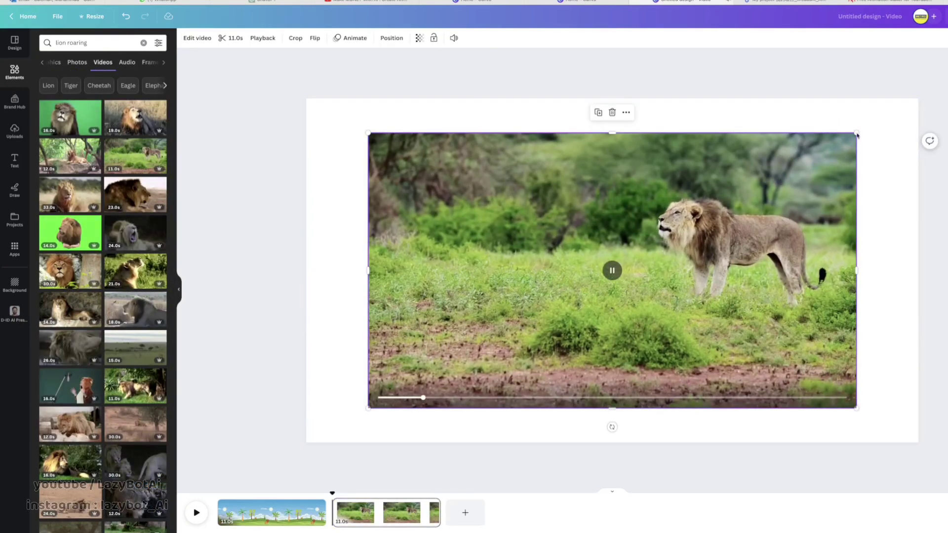
# - Set the lion video as the page background and bring up the Share options
pyautogui.rightClick(675, 254)
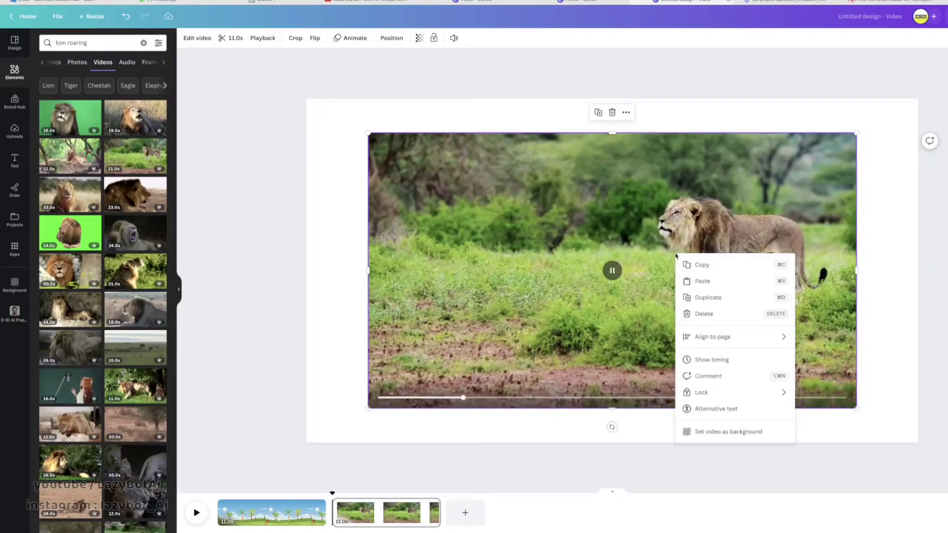
pyautogui.click(723, 431)
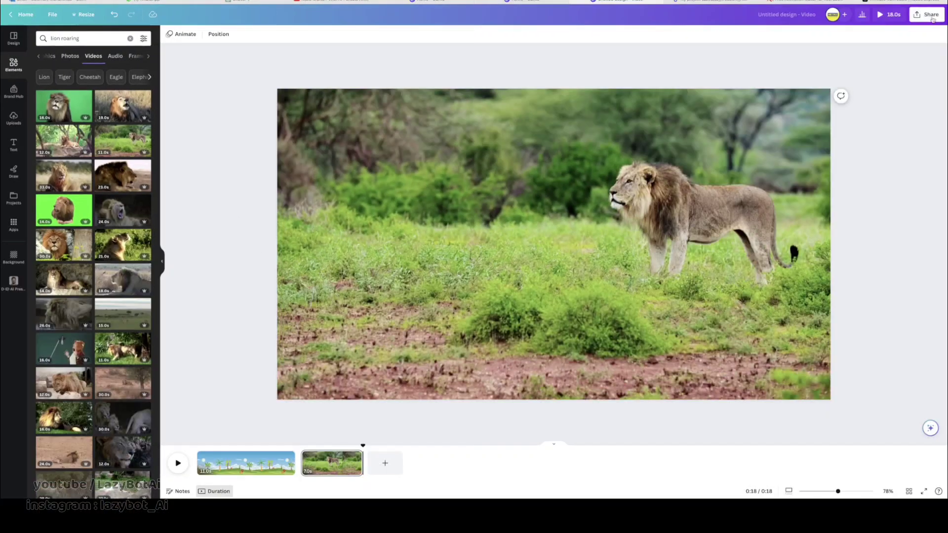
pyautogui.click(926, 15)
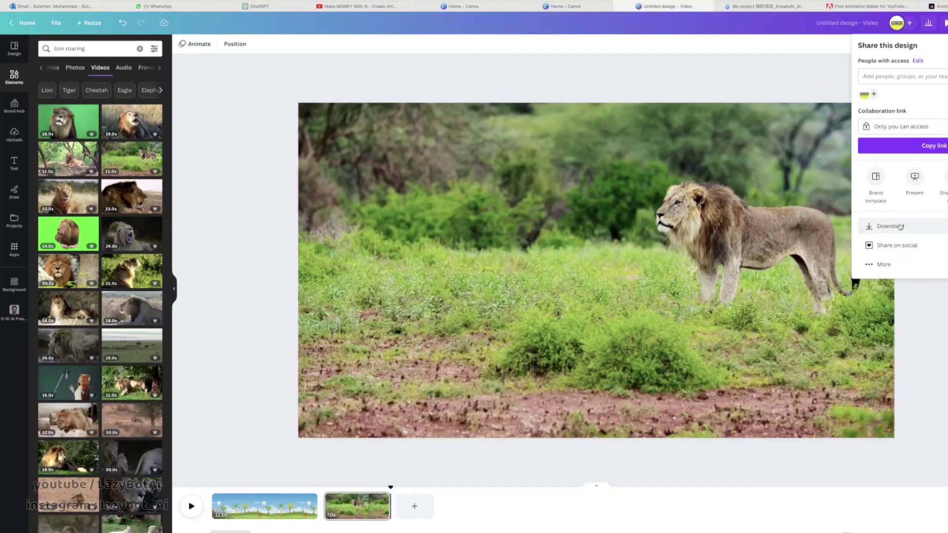
# - Open the Download options in the Share panel
pyautogui.click(834, 204)
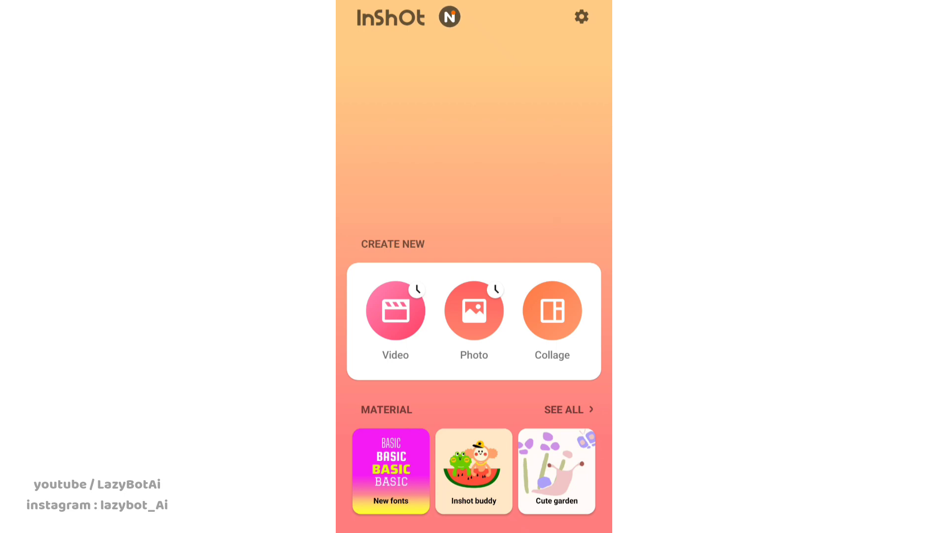
# - Start a new InShot video project from the :15 jungle clip and :18 field clip
pyautogui.click(395, 311)
pyautogui.click(444, 279)
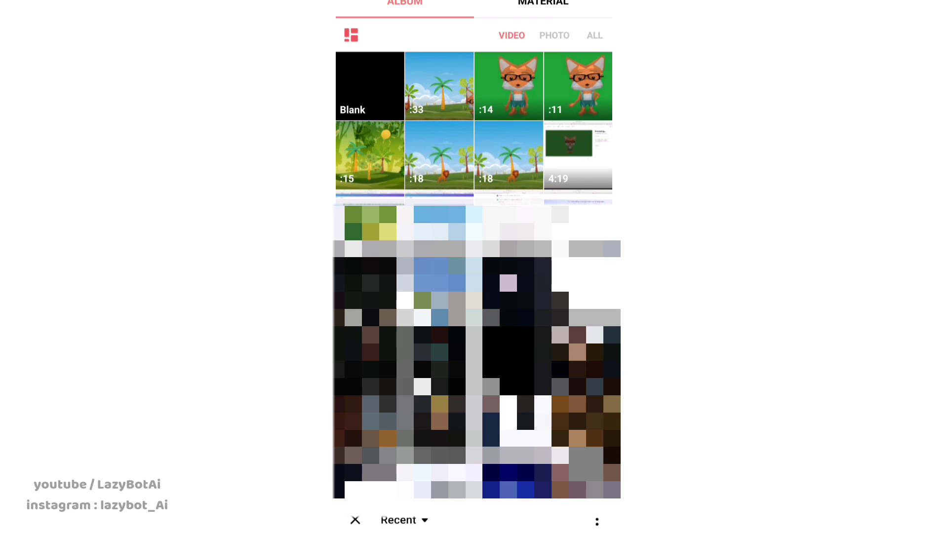
pyautogui.click(369, 155)
pyautogui.click(439, 155)
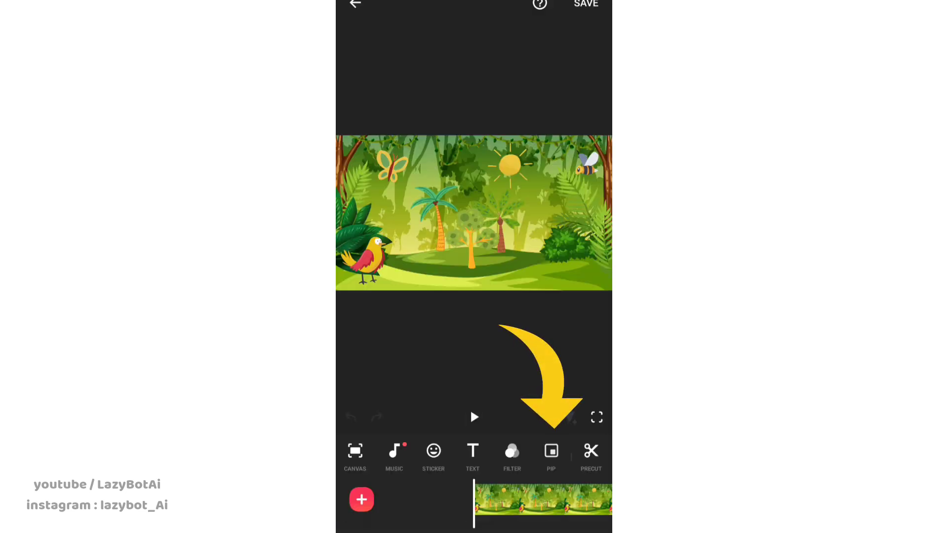
# - Add the fox clip as a PIP overlay and select it
pyautogui.click(551, 451)
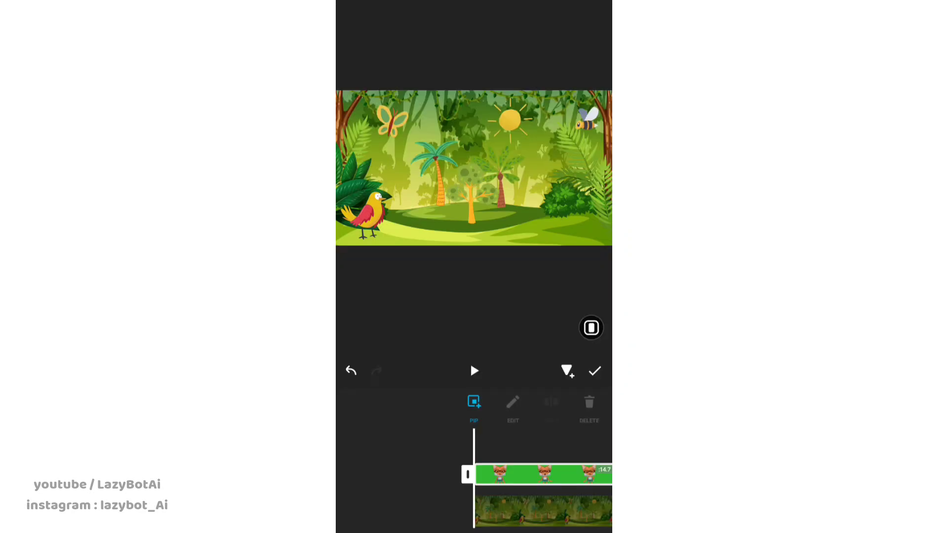
pyautogui.click(472, 368)
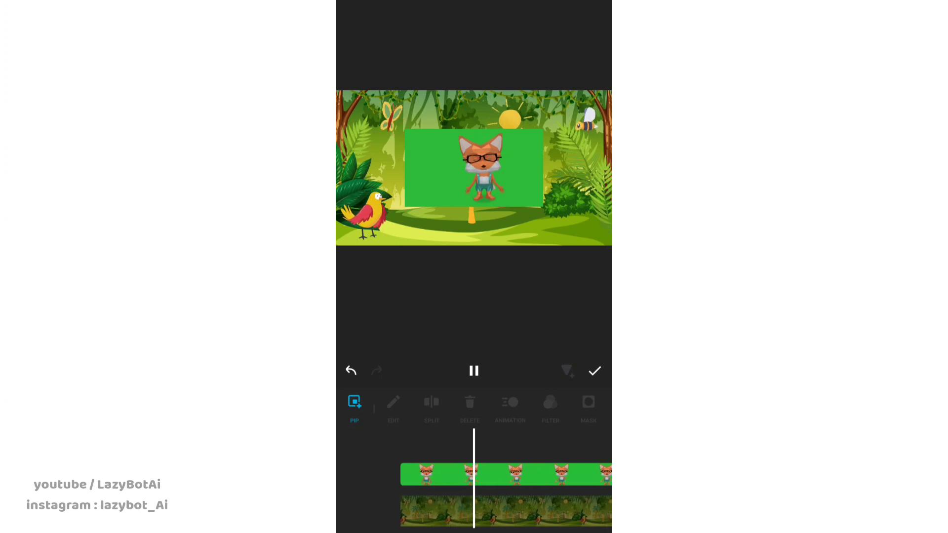
pyautogui.click(519, 474)
pyautogui.moveTo(550, 410); pyautogui.dragTo(473, 410)
# - Chroma-key out the fox's green background, then resize it to stand on the grass
pyautogui.click(587, 407)
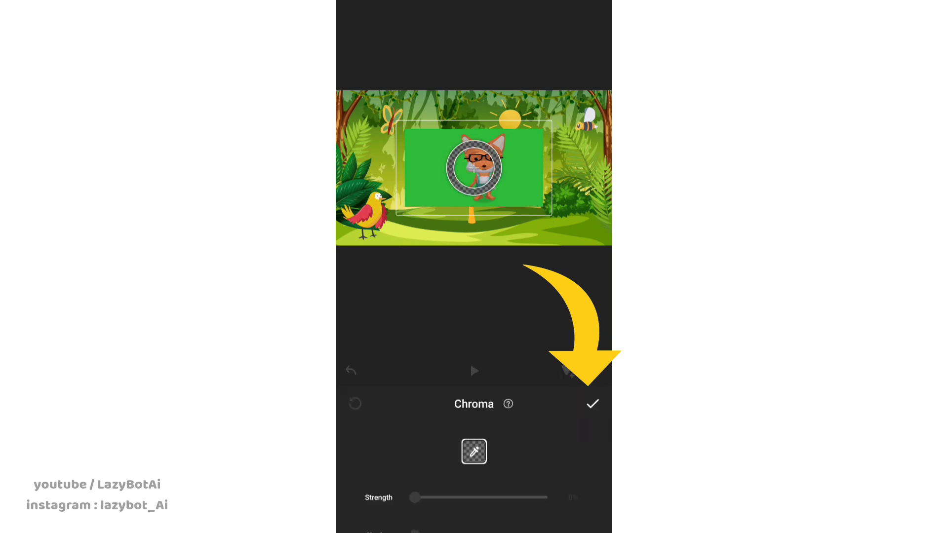
pyautogui.moveTo(473, 165); pyautogui.dragTo(436, 173)
pyautogui.click(592, 379)
pyautogui.moveTo(551, 216); pyautogui.dragTo(610, 252)
pyautogui.moveTo(493, 149); pyautogui.dragTo(538, 205)
pyautogui.hscroll(5, 474, 494)
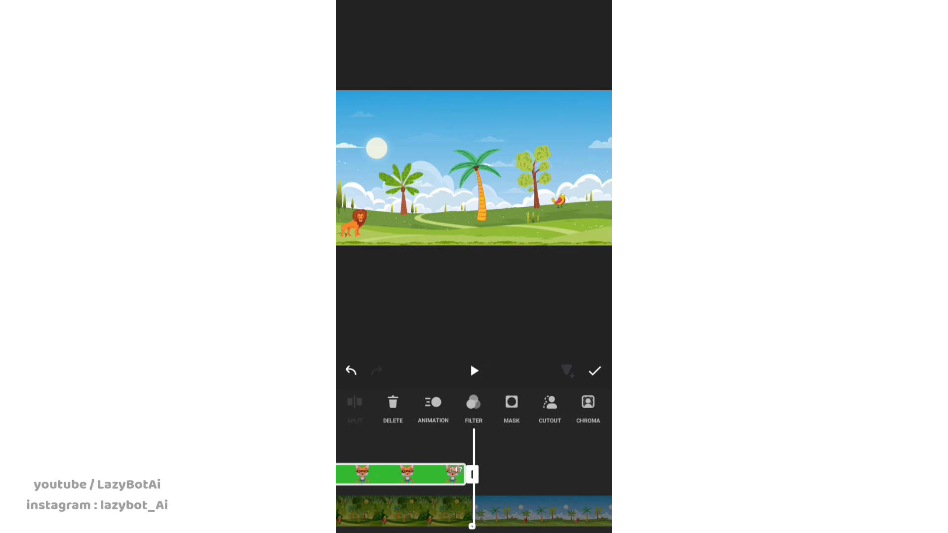
# - Finish the fox overlay edit and open the 1080p, 30fps MP4 save settings
pyautogui.click(594, 370)
pyautogui.hscroll(-2, 474, 457)
pyautogui.hscroll(-5, 473, 457)
pyautogui.hscroll(-1, 474, 499)
pyautogui.hscroll(1, 474, 500)
pyautogui.click(551, 456)
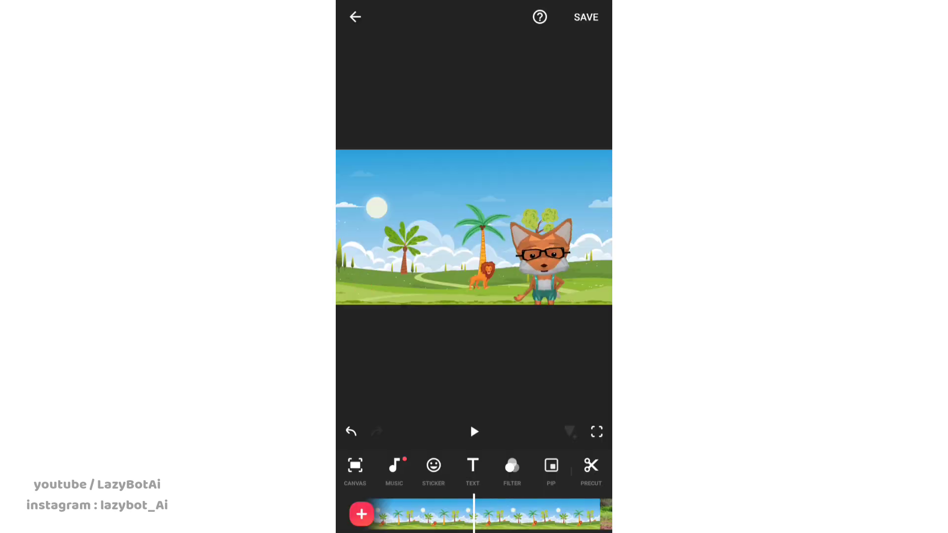
pyautogui.click(586, 17)
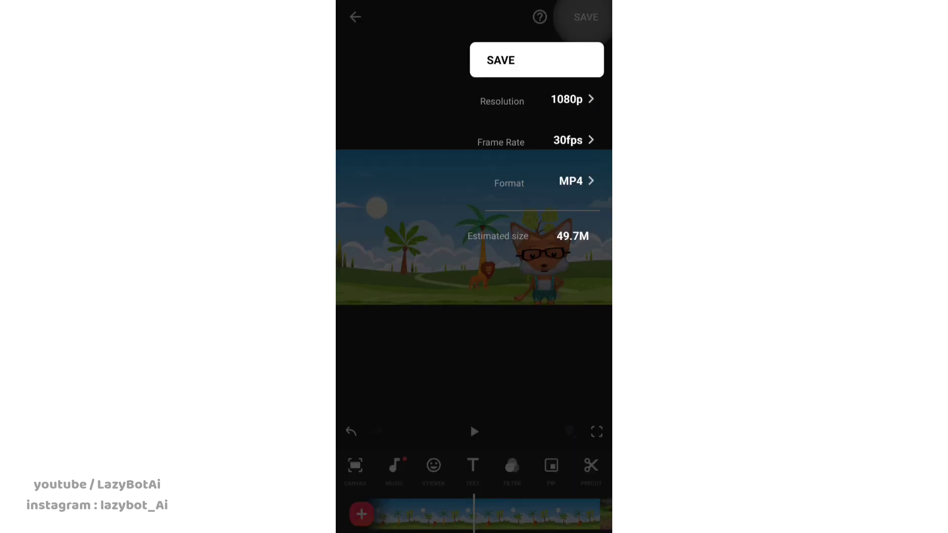